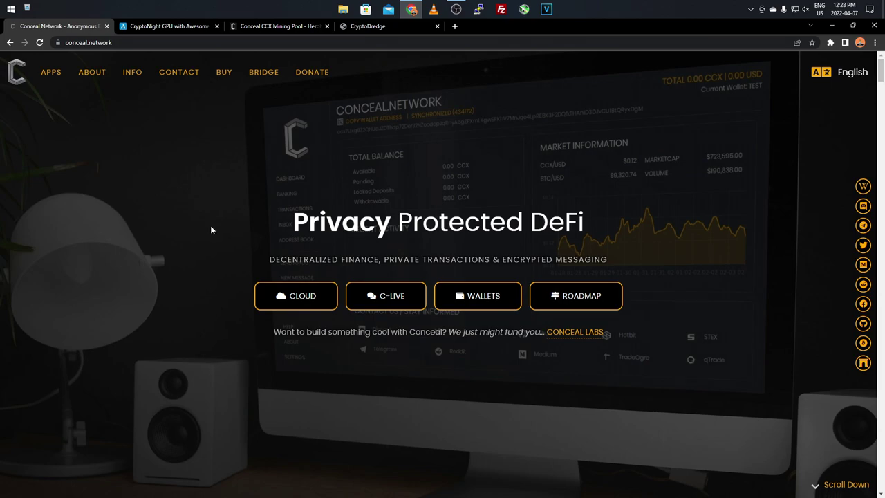
# Read the Innovation section on the Conceal Network home page, including its deposits and encrypted messages summaries.
pyautogui.scroll(-5, 212, 230)
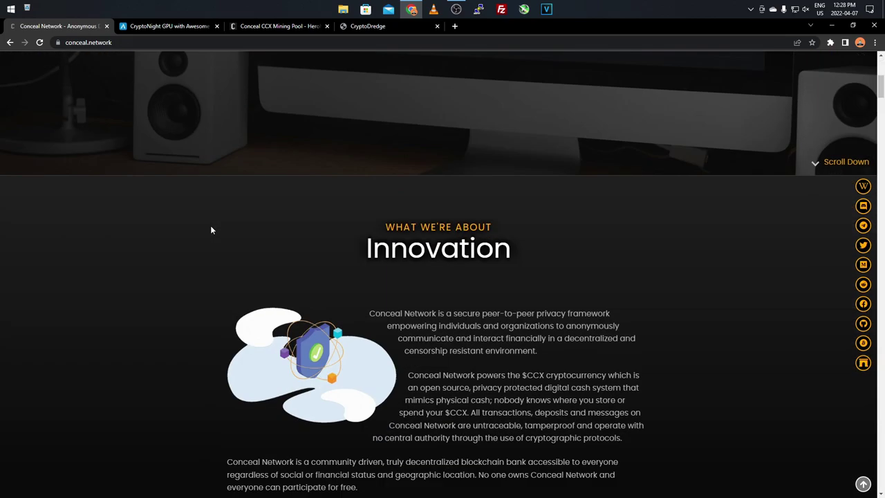
pyautogui.scroll(-4, 212, 230)
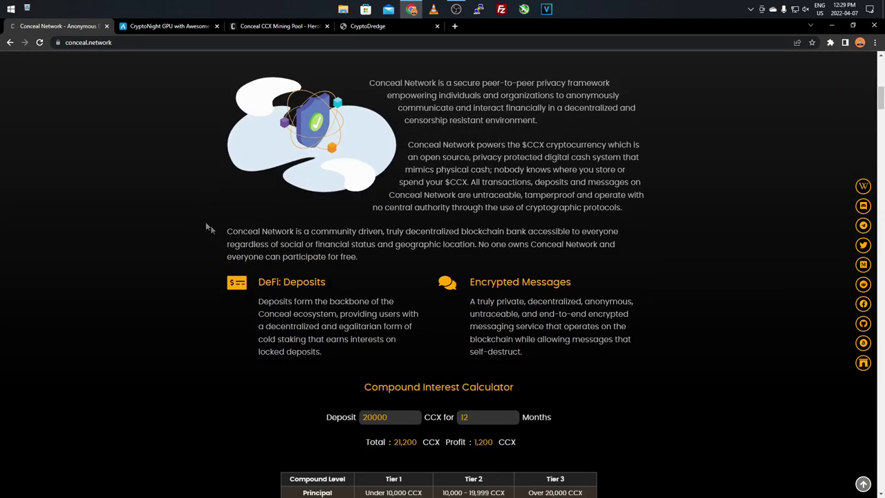
pyautogui.scroll(1, 207, 227)
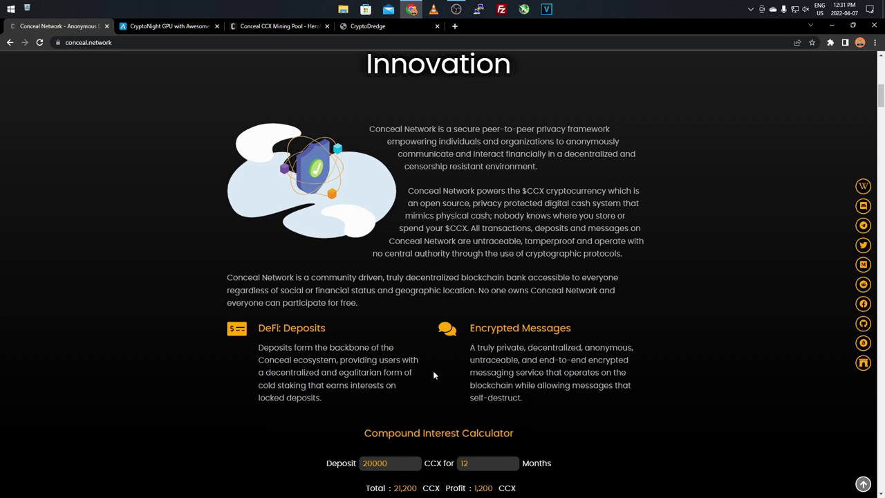
# Examine the Compound Interest Calculator table, comparing interest by deposit tier and duration in months.
pyautogui.scroll(-3, 139, 207)
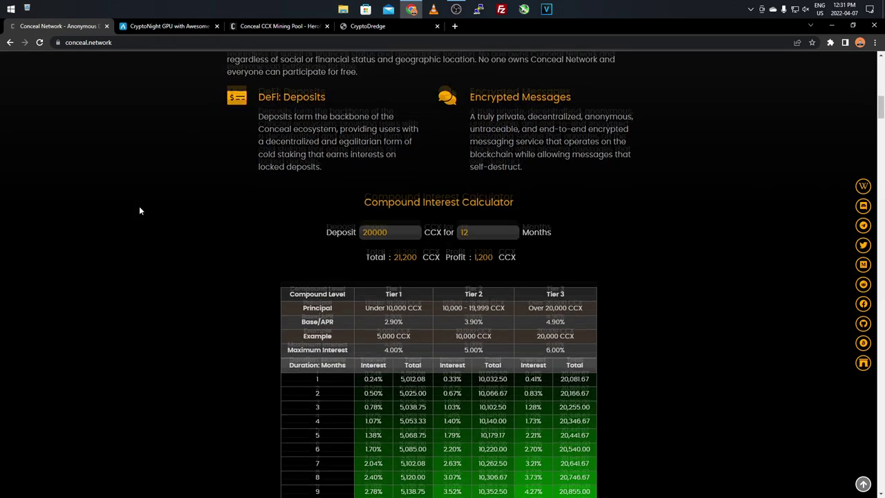
pyautogui.scroll(-1, 254, 158)
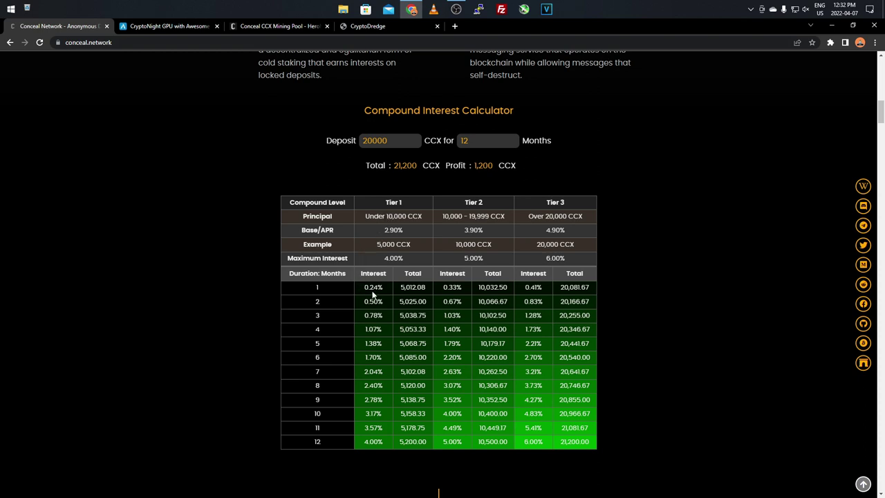
pyautogui.scroll(-1, 347, 216)
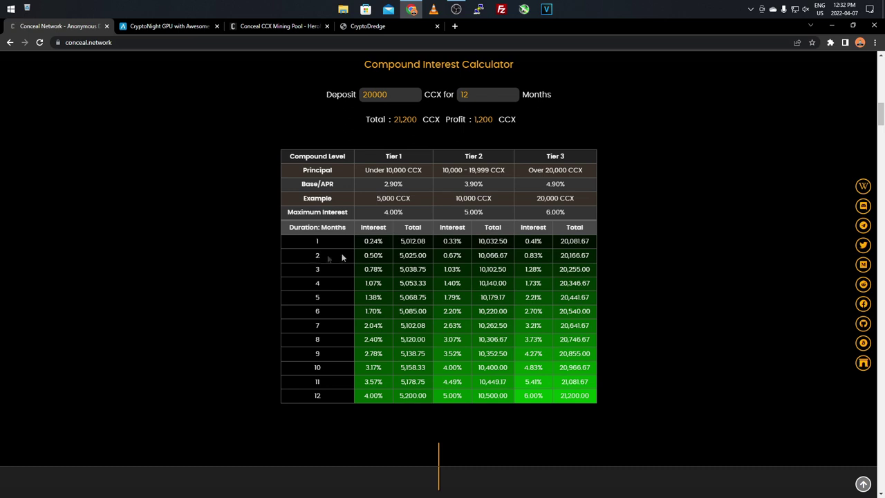
pyautogui.moveTo(364, 255); pyautogui.dragTo(384, 255)
pyautogui.moveTo(308, 259); pyautogui.dragTo(327, 261)
pyautogui.moveTo(358, 283); pyautogui.dragTo(377, 326)
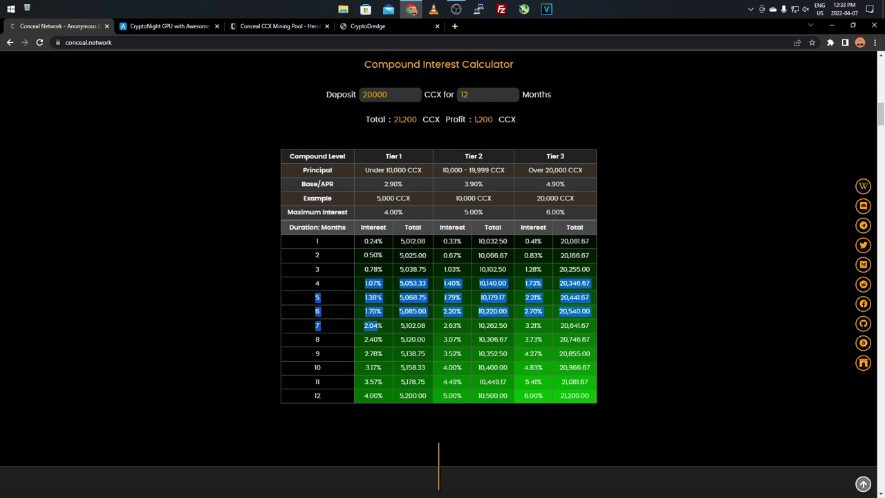
pyautogui.click(395, 286)
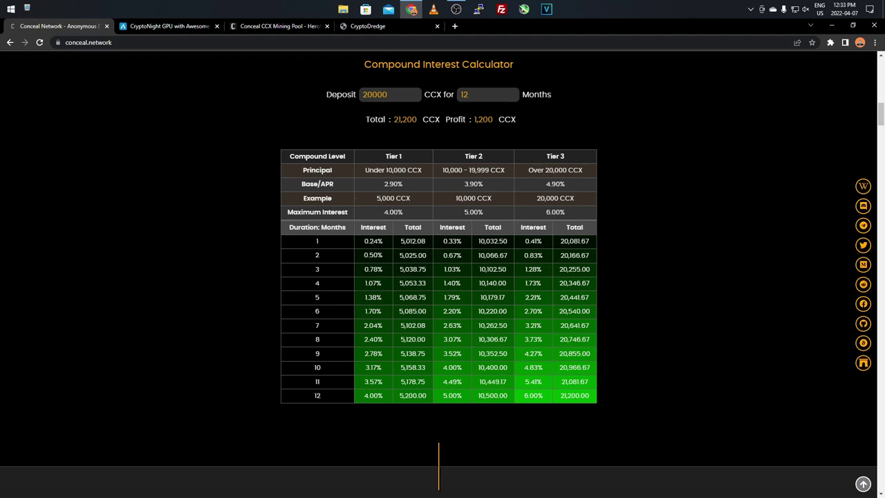
# Review the Wallets section's full node, light cloud-based and other wallet types for each platform.
pyautogui.scroll(-5, 199, 189)
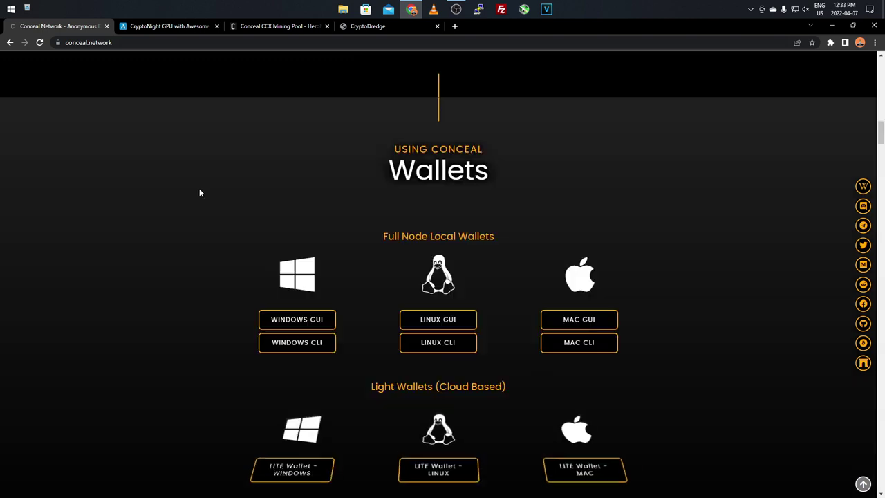
pyautogui.scroll(-1, 199, 189)
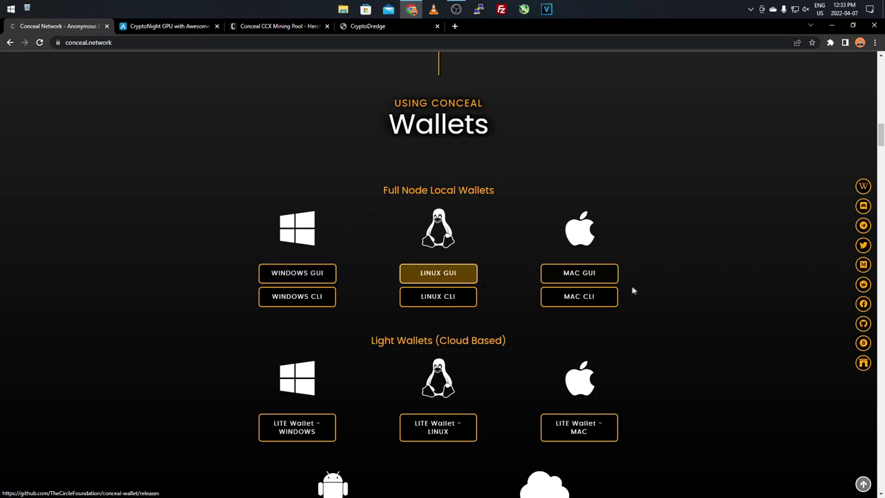
pyautogui.scroll(-2, 228, 190)
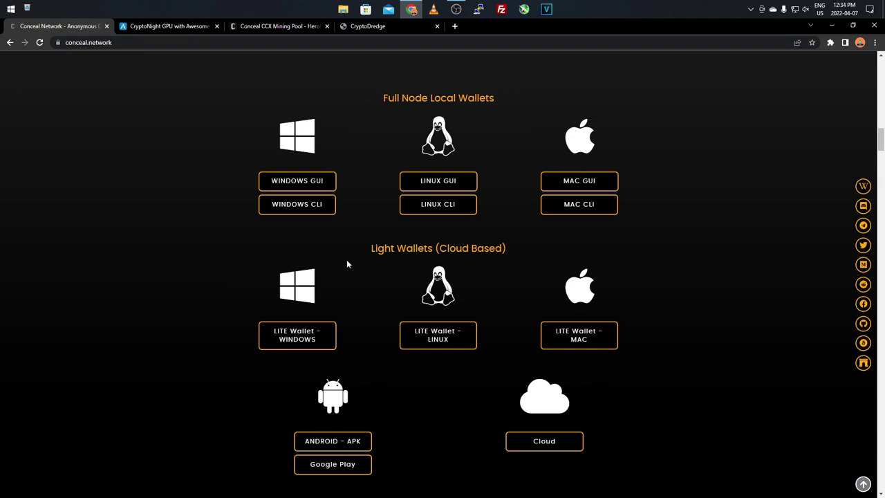
pyautogui.scroll(-2, 348, 263)
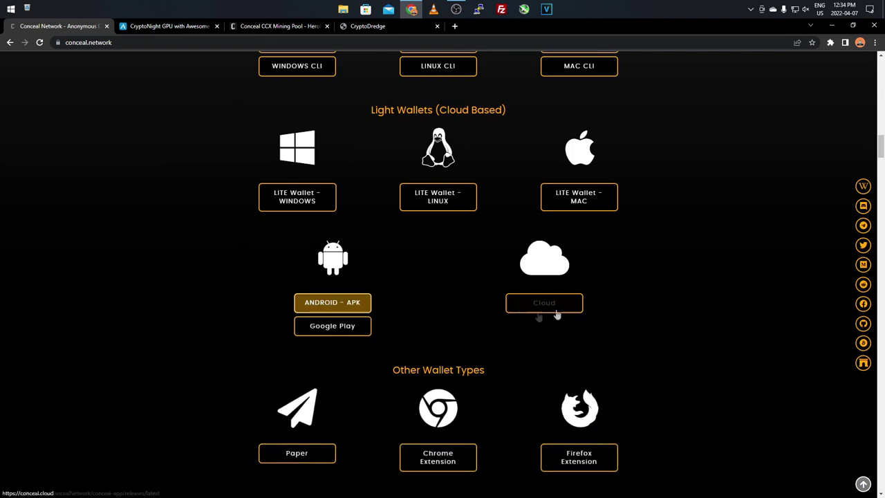
pyautogui.scroll(-1, 473, 289)
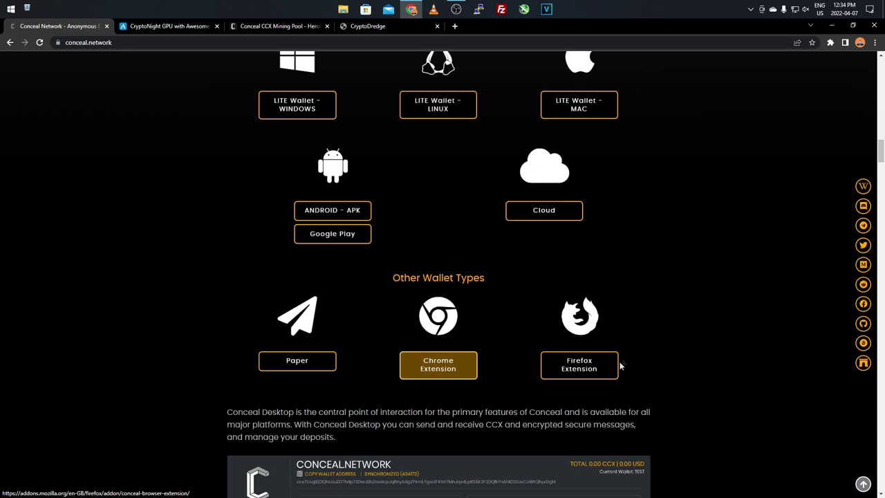
pyautogui.scroll(2, 497, 291)
pyautogui.scroll(1, 496, 292)
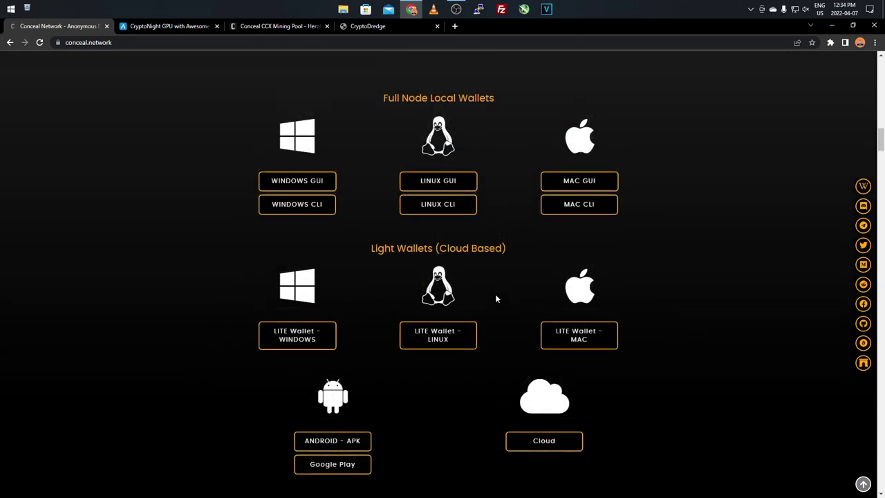
# Compare the Conceal Desktop wallet preview with the Conceal App's platform downloads and interface preview.
pyautogui.scroll(-8, 495, 295)
pyautogui.scroll(-5, 393, 269)
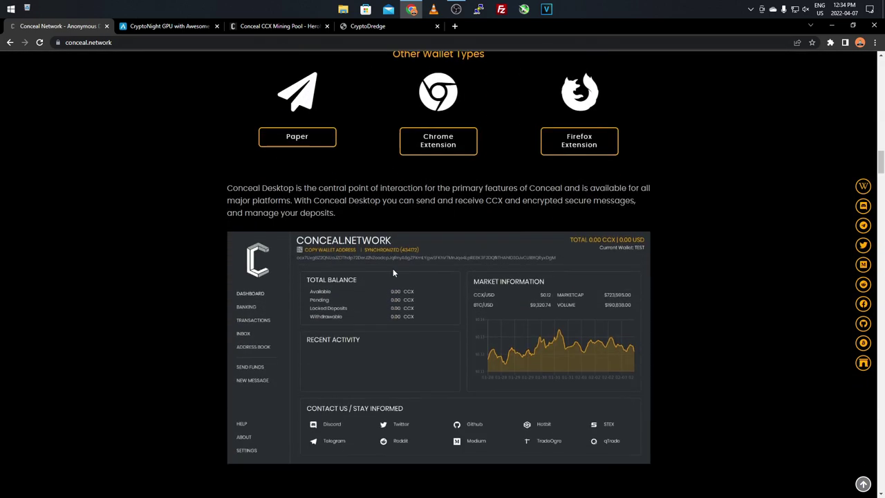
pyautogui.scroll(1, 319, 242)
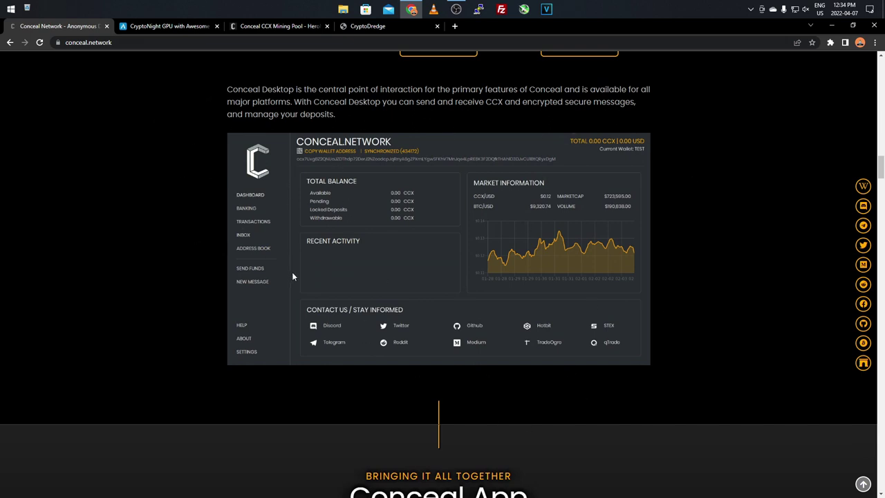
pyautogui.scroll(-5, 253, 227)
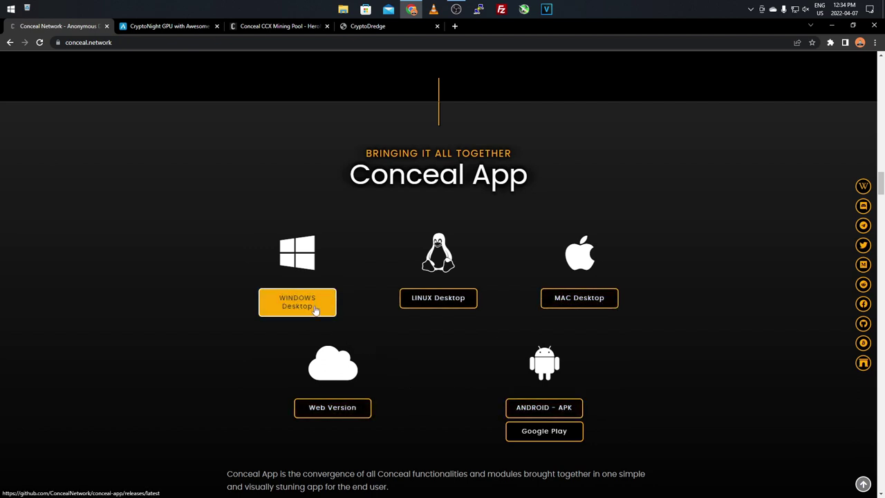
pyautogui.scroll(5, 337, 235)
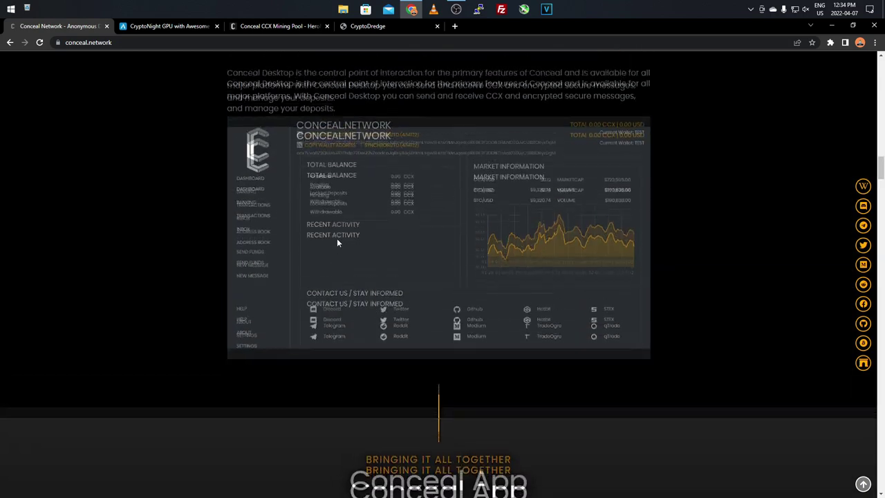
pyautogui.scroll(-6, 113, 214)
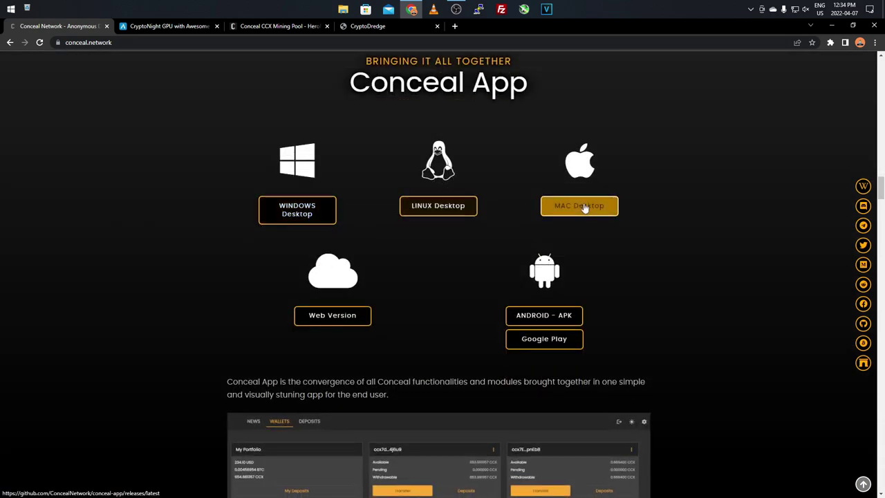
pyautogui.scroll(3, 229, 219)
pyautogui.scroll(4, 228, 222)
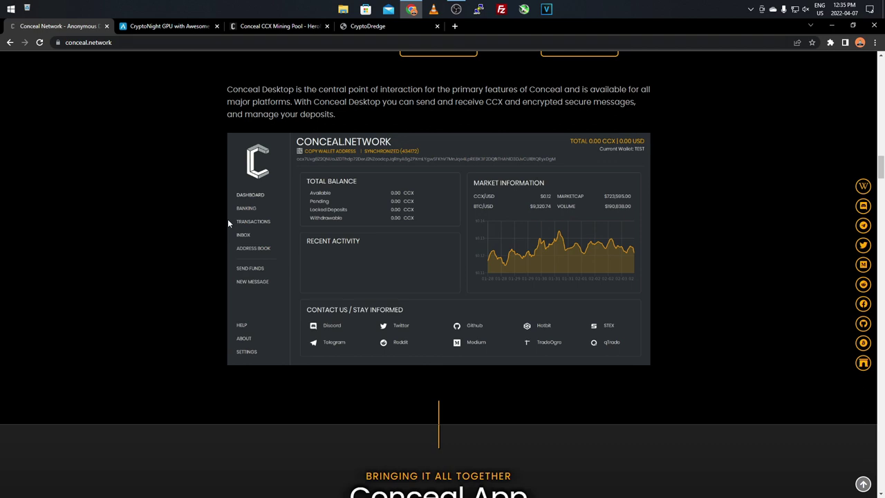
pyautogui.scroll(-9, 208, 200)
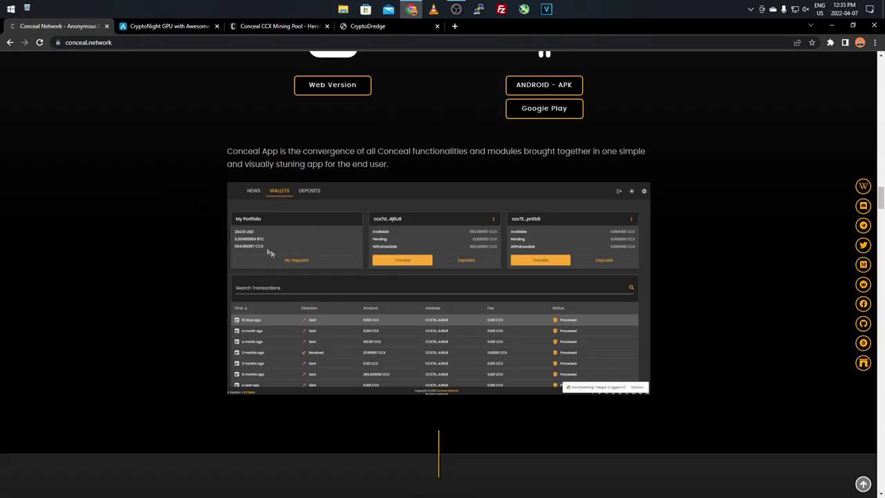
# Examine the Mining section's quick-start miner configurations and the table of mining pools.
pyautogui.scroll(-3, 263, 249)
pyautogui.scroll(-1, 187, 239)
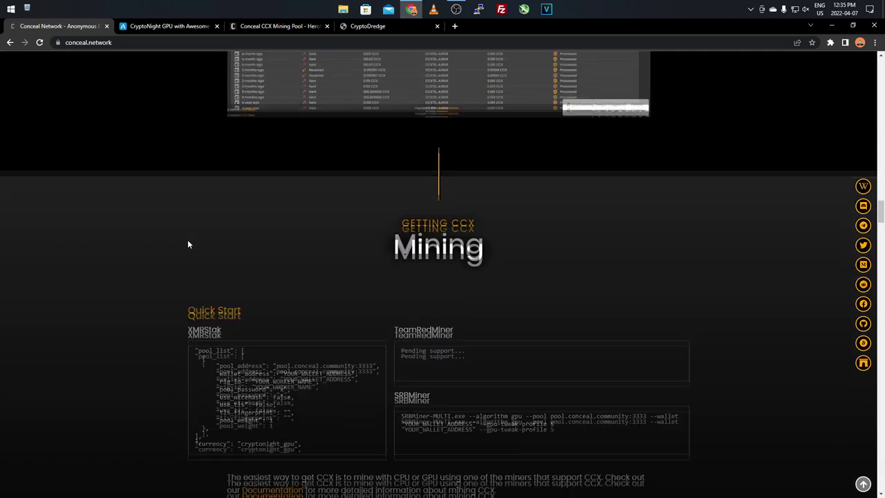
pyautogui.scroll(-2, 188, 240)
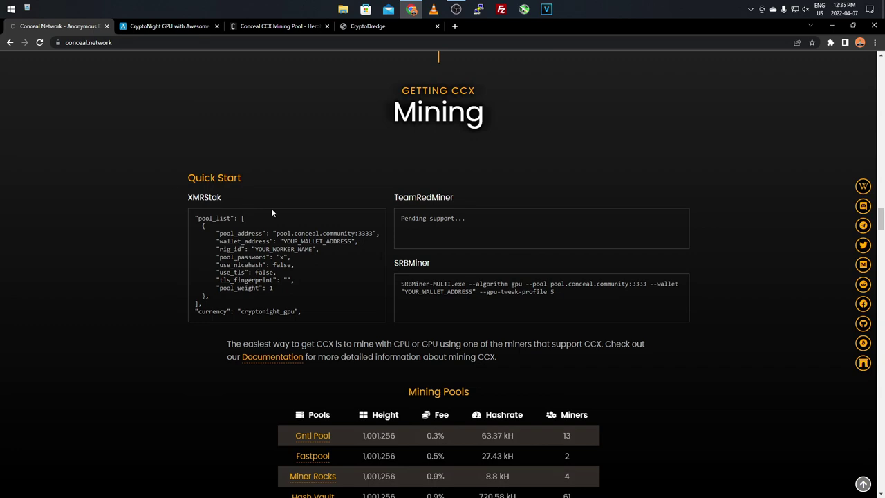
pyautogui.scroll(-3, 164, 163)
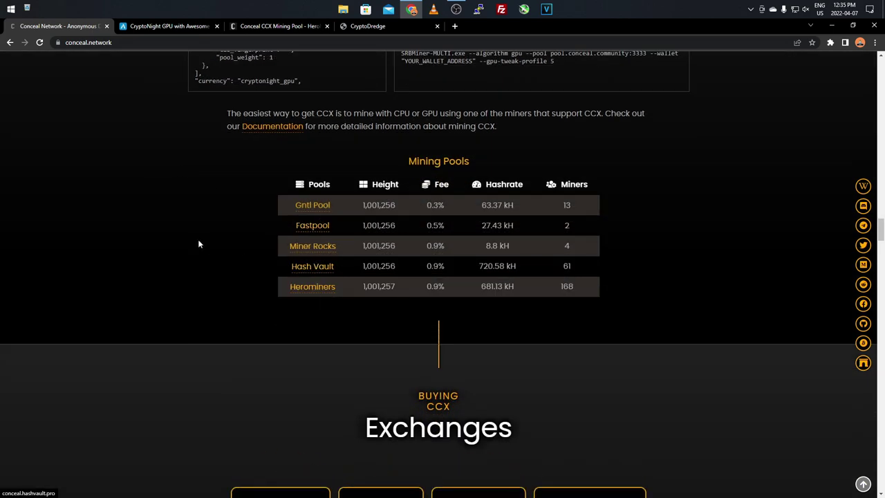
# Review the exchanges for buying CCX and the Ethereum and Binance Smart Chain options for buying WCCX.
pyautogui.scroll(-3, 199, 243)
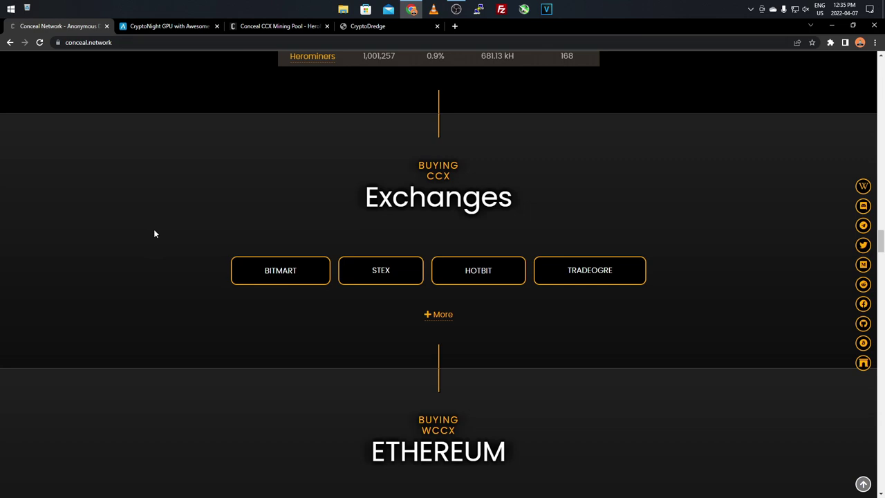
pyautogui.scroll(-3, 154, 231)
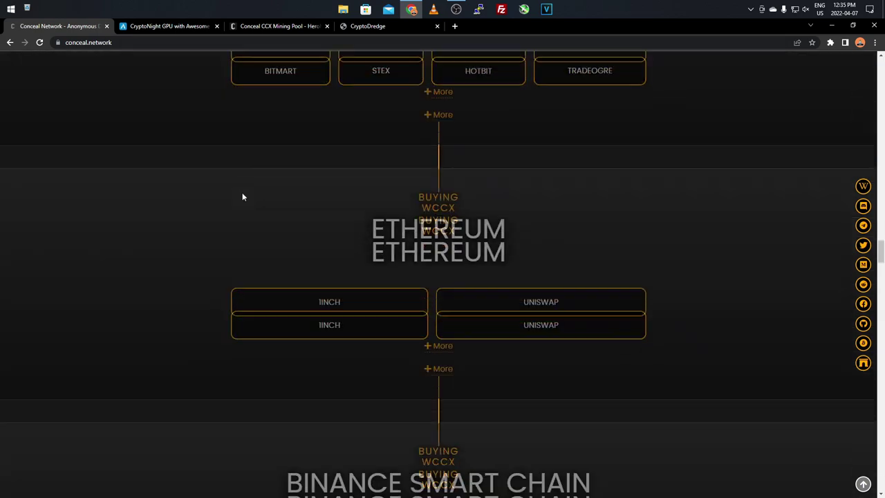
pyautogui.scroll(-4, 241, 198)
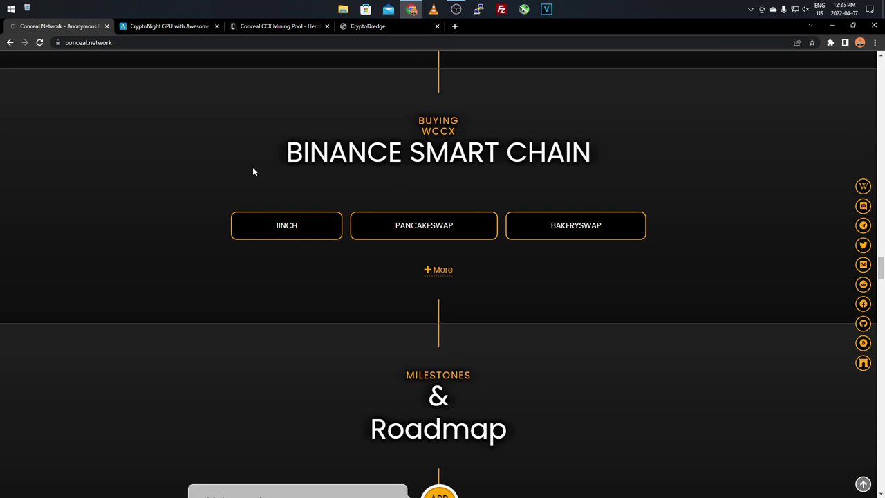
# Read through the Milestones & Roadmap timeline from the April 2018 initial commit to the 2020 entries.
pyautogui.scroll(-4, 246, 166)
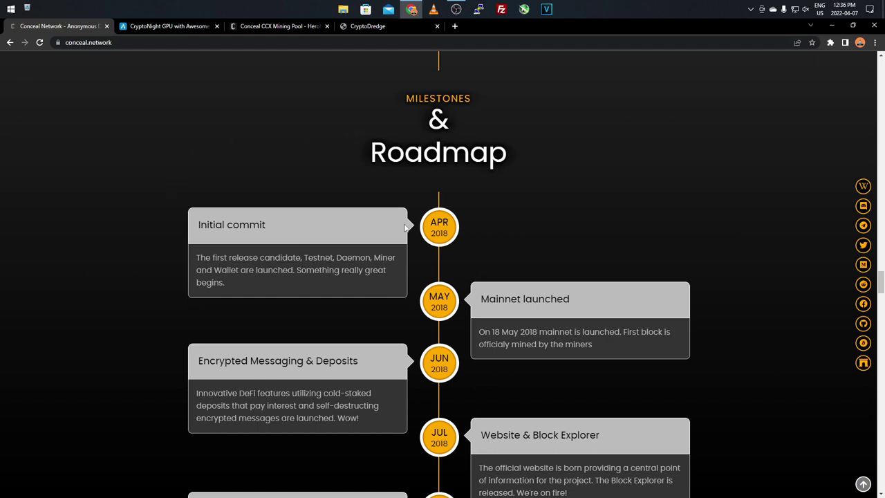
pyautogui.moveTo(429, 218); pyautogui.dragTo(450, 238)
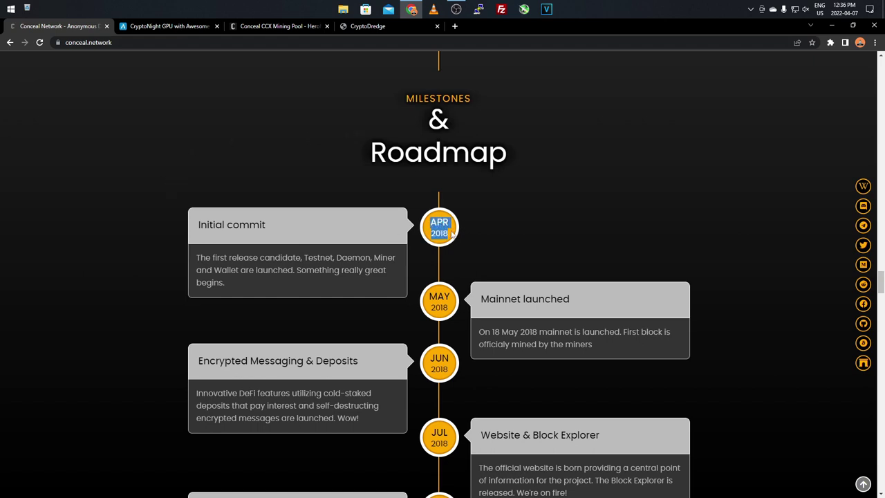
pyautogui.tripleClick(197, 230)
pyautogui.click(326, 226)
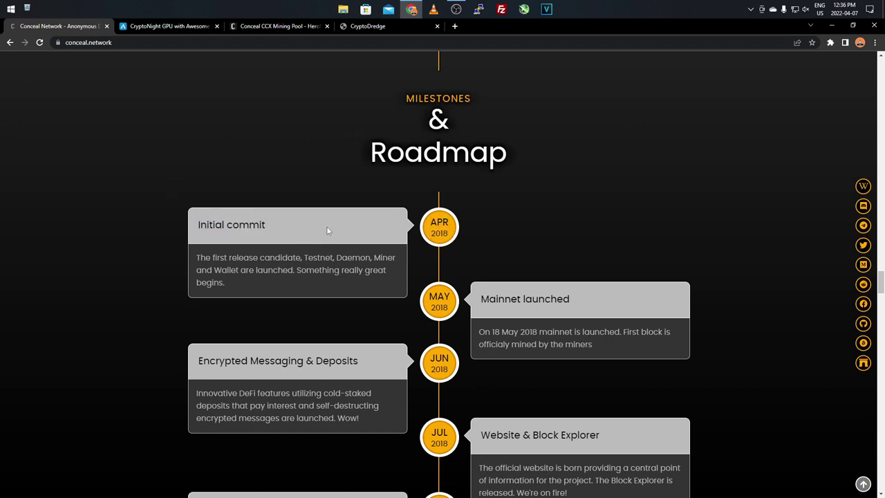
pyautogui.scroll(-2, 138, 232)
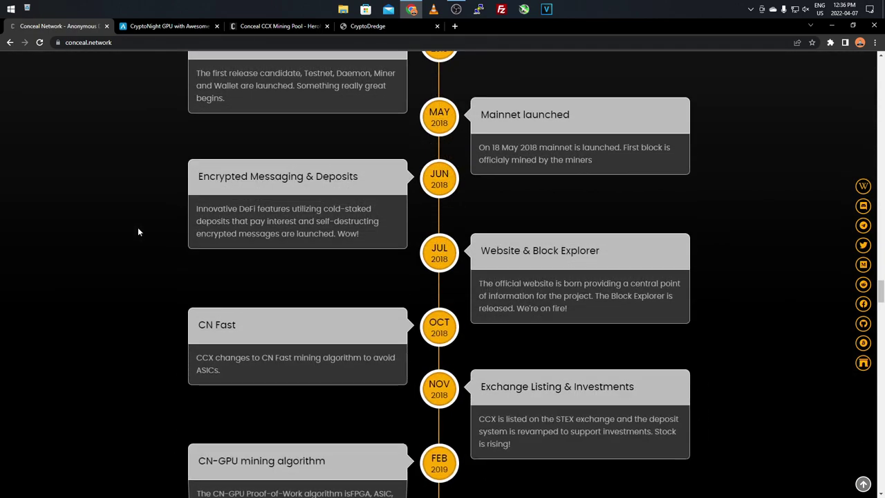
pyautogui.scroll(-1, 137, 232)
pyautogui.scroll(-2, 137, 232)
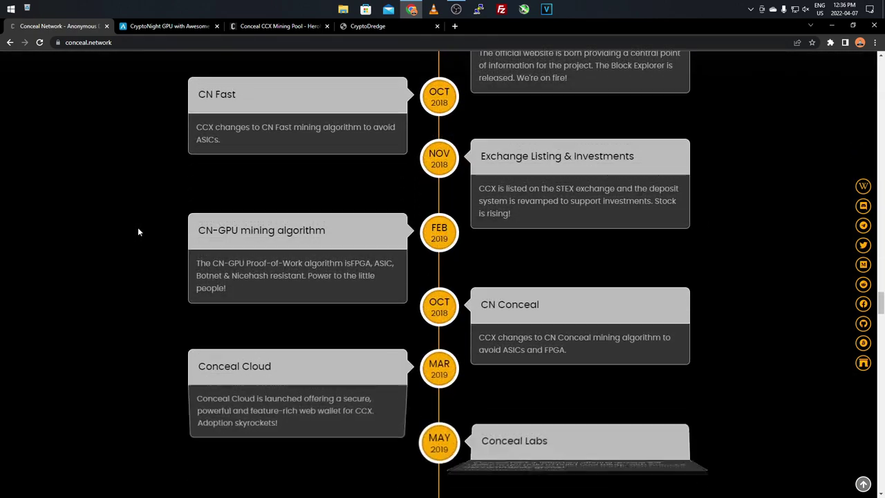
pyautogui.scroll(-1, 138, 232)
pyautogui.scroll(-2, 137, 232)
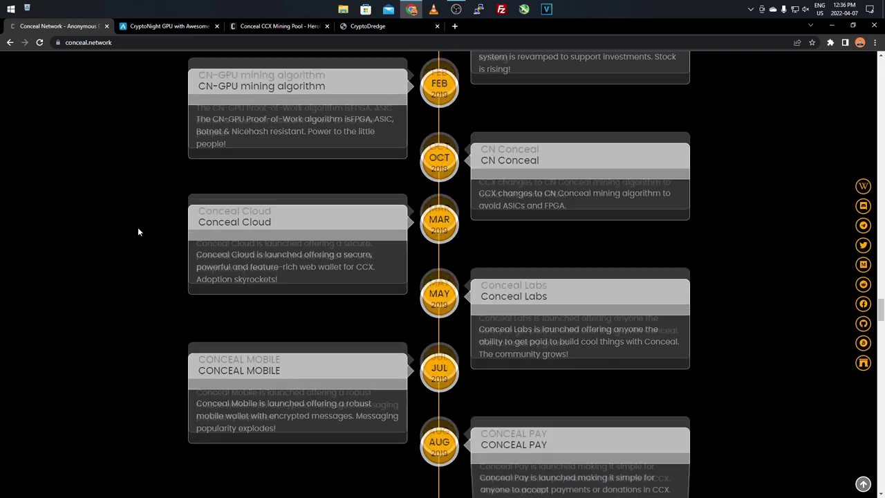
pyautogui.scroll(-5, 137, 231)
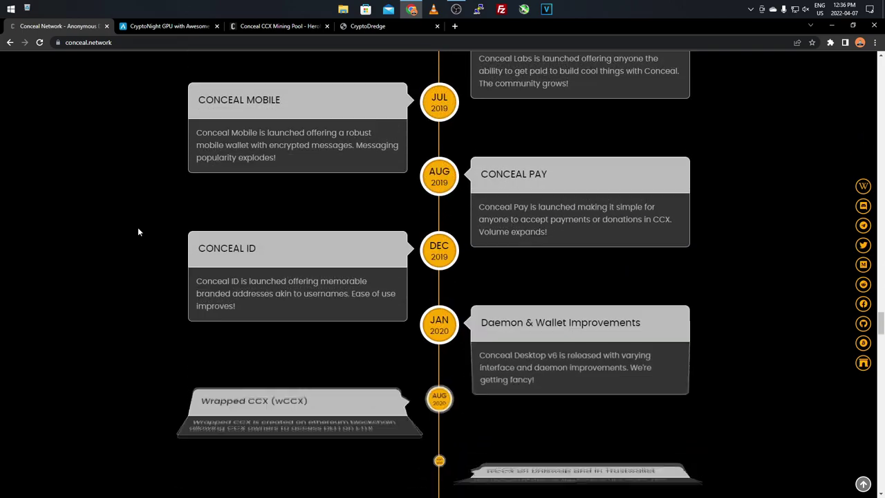
pyautogui.scroll(-4, 138, 232)
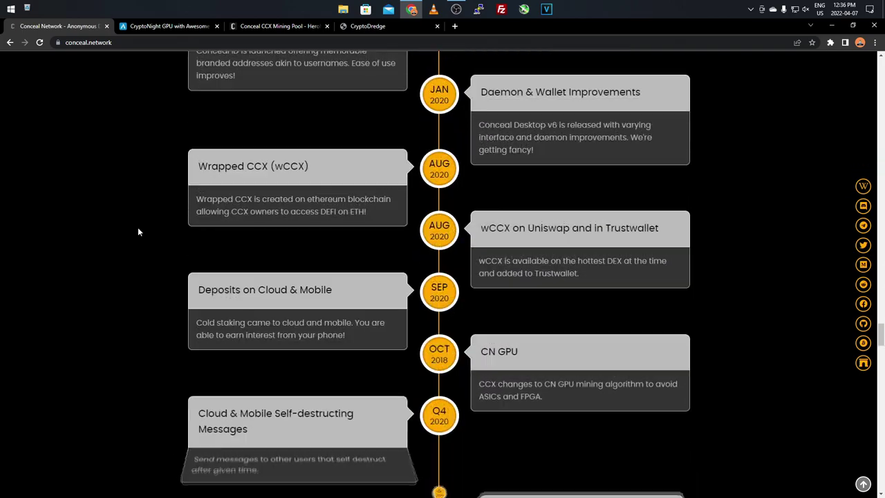
# Read the rest of the Milestones & Roadmap timeline through the TBA entries, check the helpdesk and footer sections, and return to the page's start.
pyautogui.scroll(-3, 138, 232)
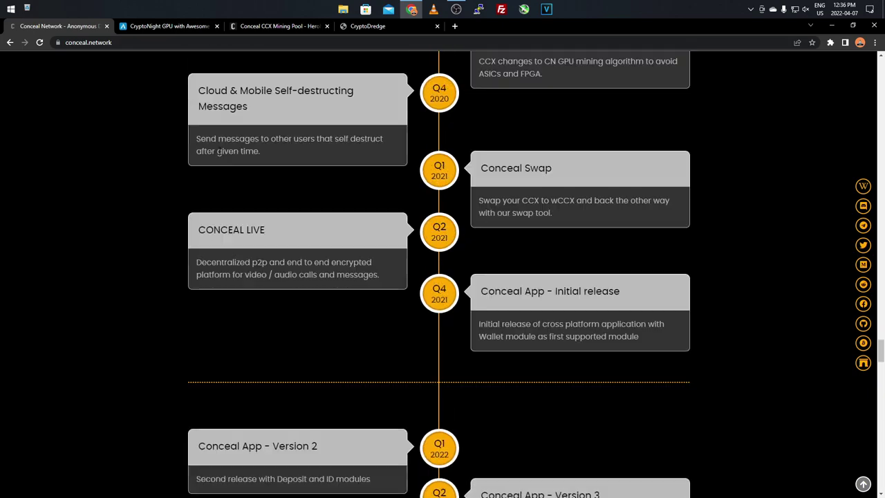
pyautogui.scroll(1, 218, 154)
pyautogui.scroll(-3, 218, 154)
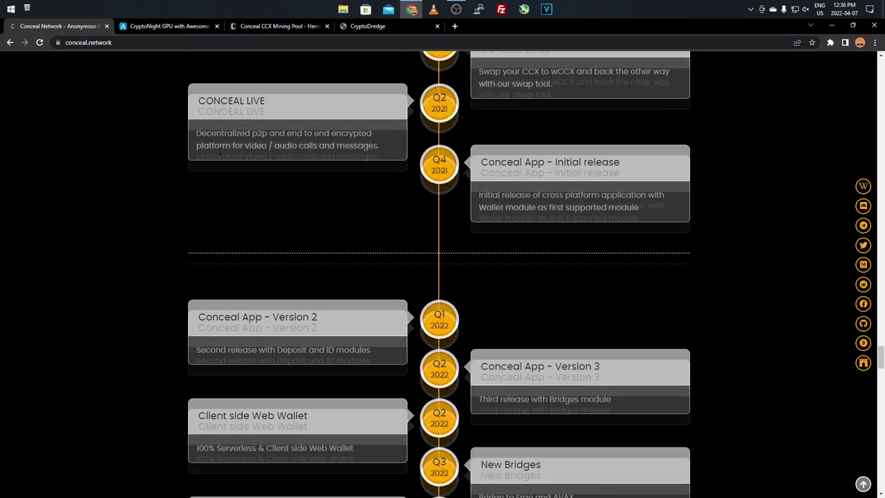
pyautogui.scroll(-2, 167, 194)
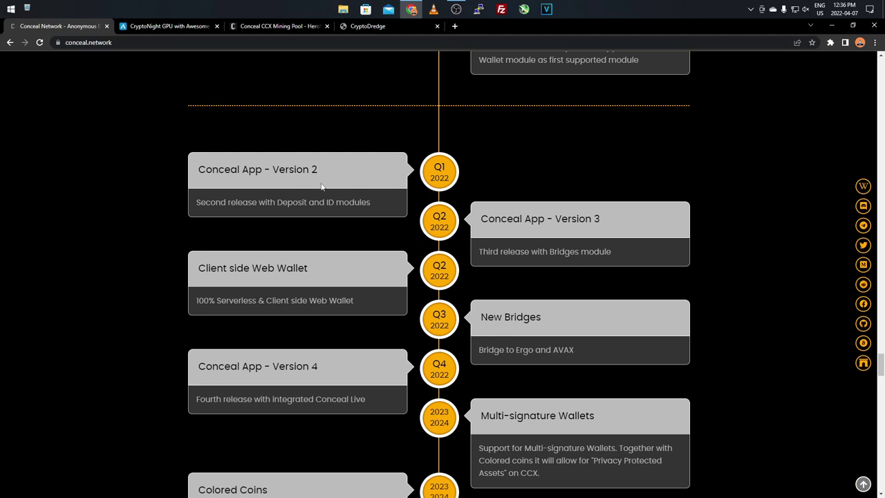
pyautogui.scroll(-2, 289, 194)
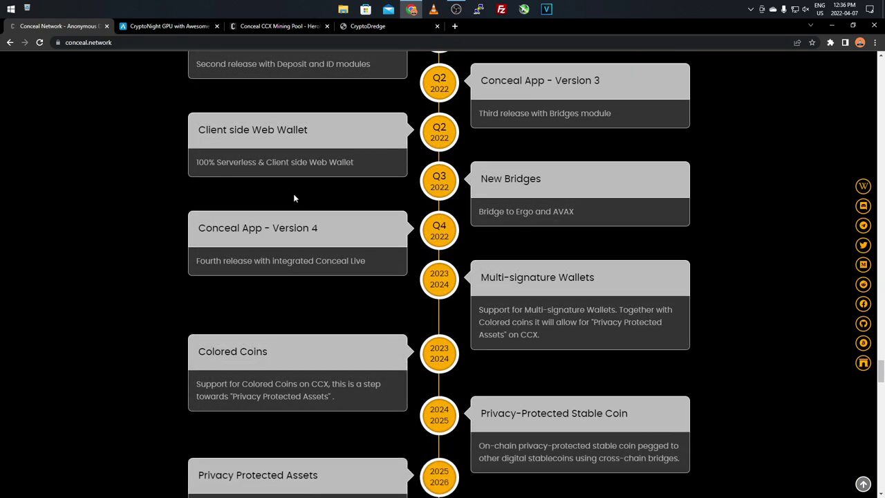
pyautogui.scroll(-1, 293, 193)
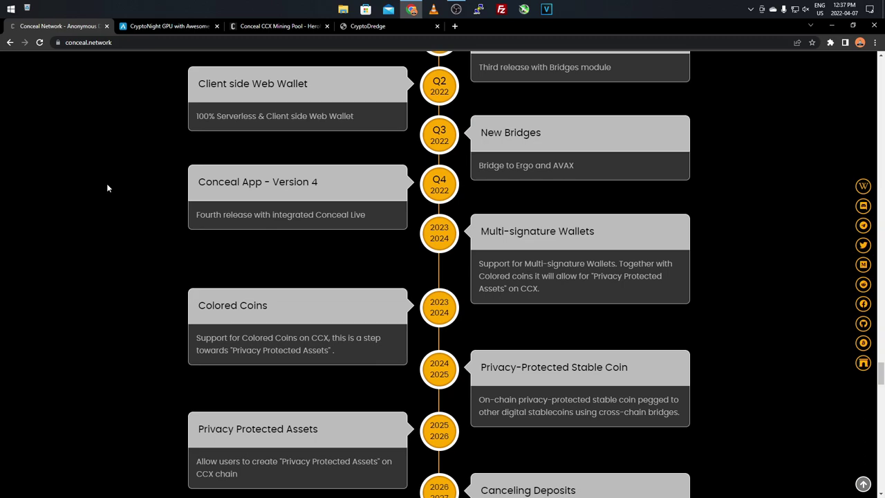
pyautogui.scroll(-4, 107, 187)
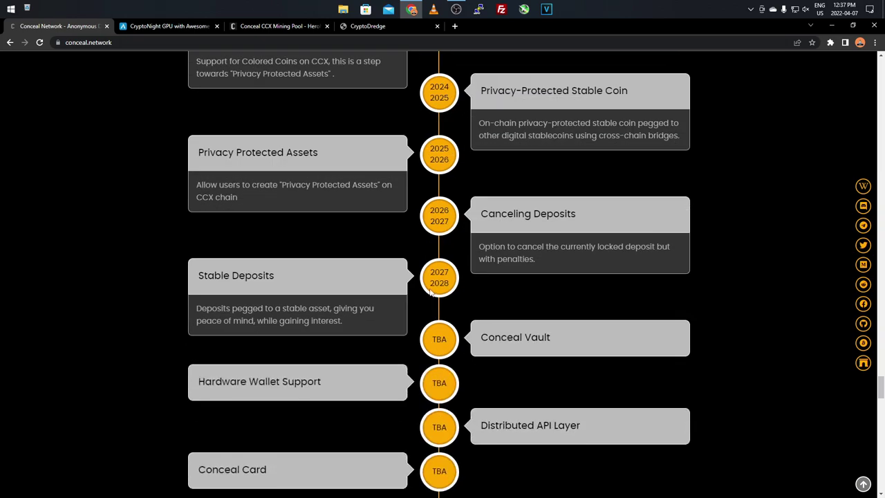
pyautogui.scroll(-1, 427, 261)
pyautogui.moveTo(430, 250); pyautogui.dragTo(446, 377)
pyautogui.click(435, 356)
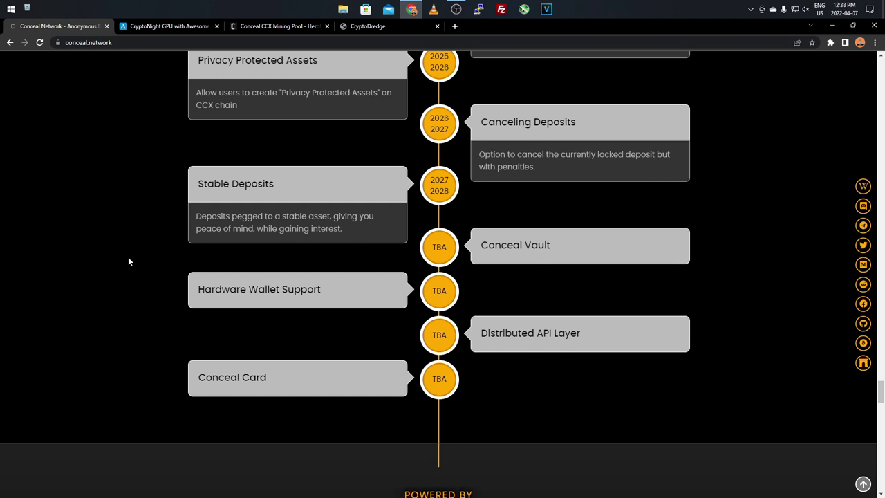
pyautogui.scroll(-5, 214, 195)
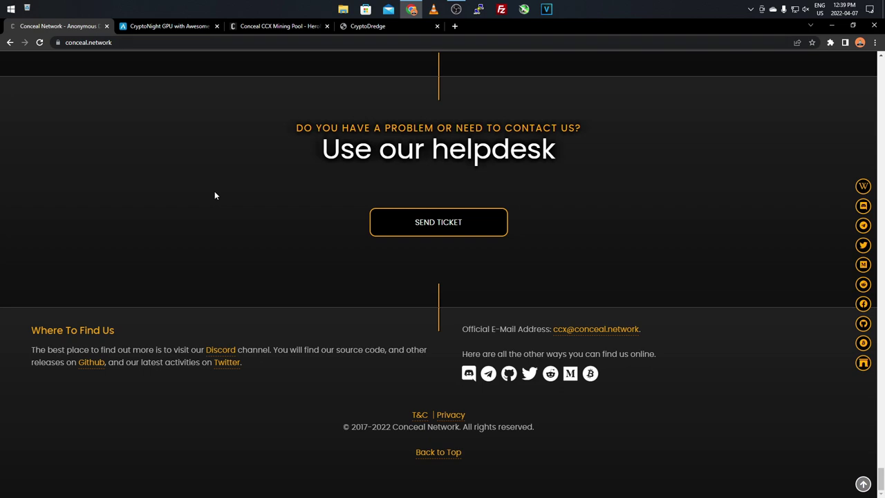
pyautogui.press('Home')
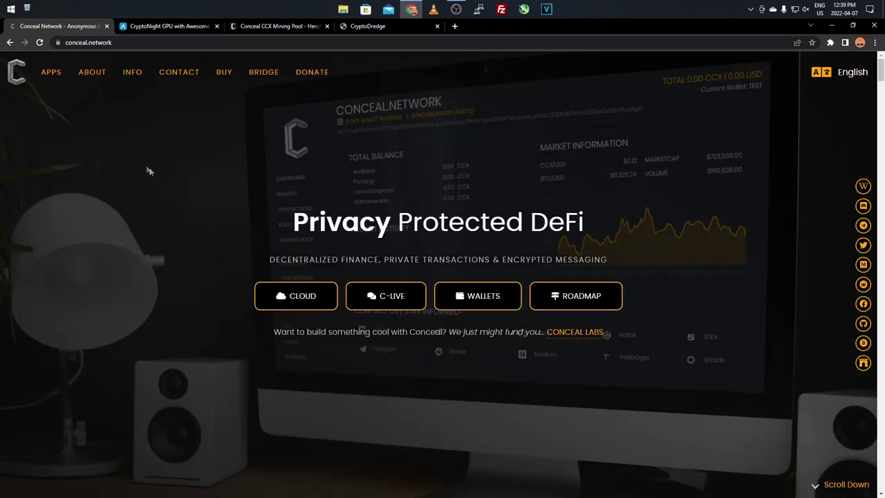
# Review Awesome Miner's CryptoNight GPU mining software list and download the Windows version of CryptoDredge for CUDA 11.4 from the CryptoDredge site.
pyautogui.click(143, 28)
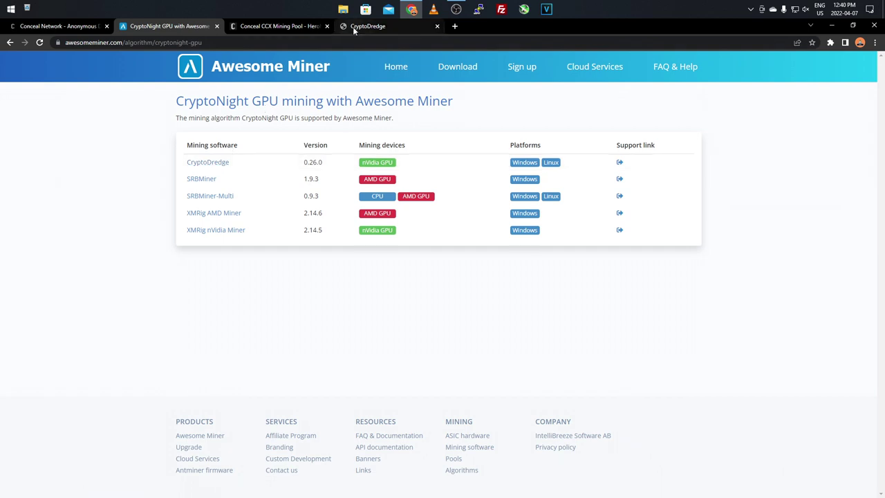
pyautogui.moveTo(352, 26); pyautogui.dragTo(261, 27)
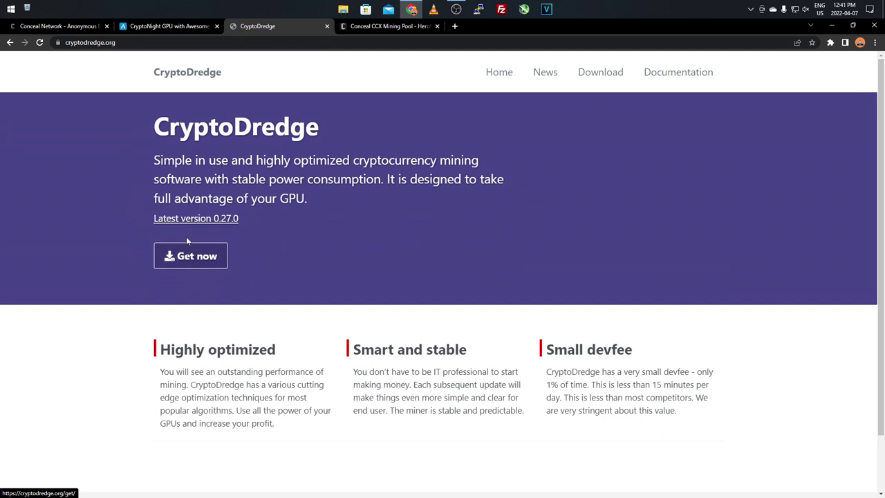
pyautogui.click(159, 255)
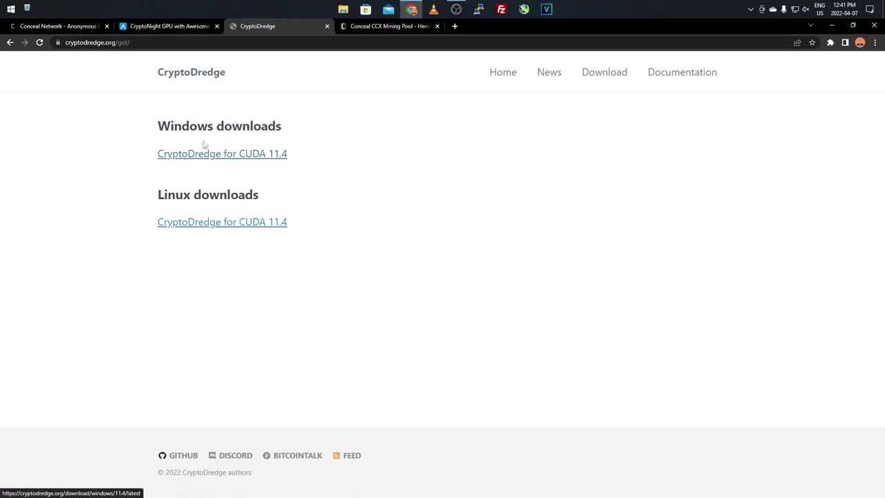
pyautogui.click(183, 162)
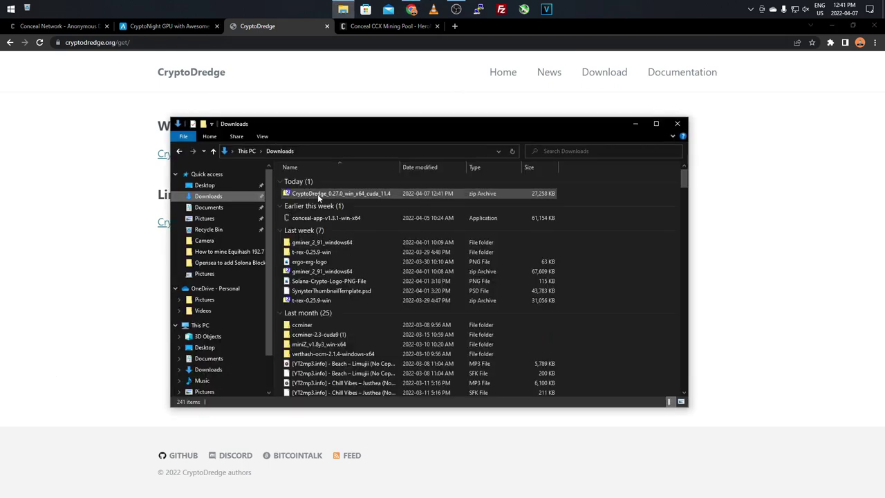
# Extract the downloaded CryptoDredge_0.27.0_win_x64_cuda_11.4 archive with 7-Zip into a folder of the same name in Downloads.
pyautogui.click(300, 194)
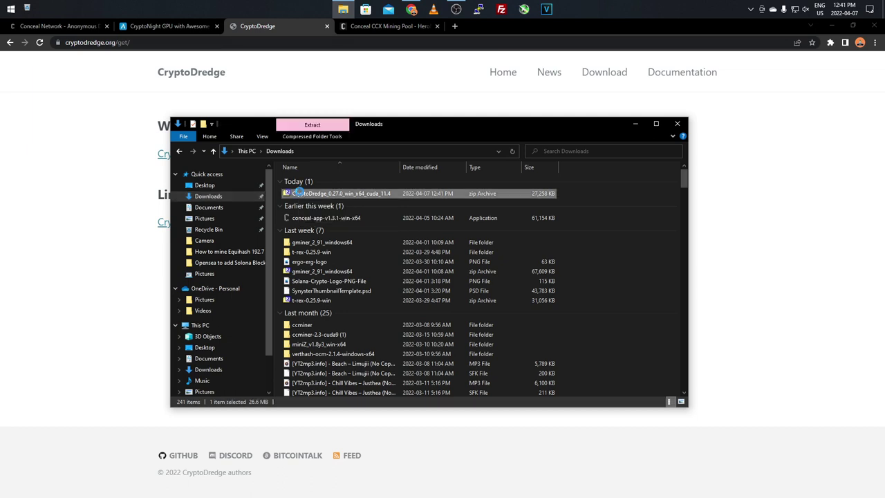
pyautogui.rightClick(297, 195)
pyautogui.moveTo(348, 220)
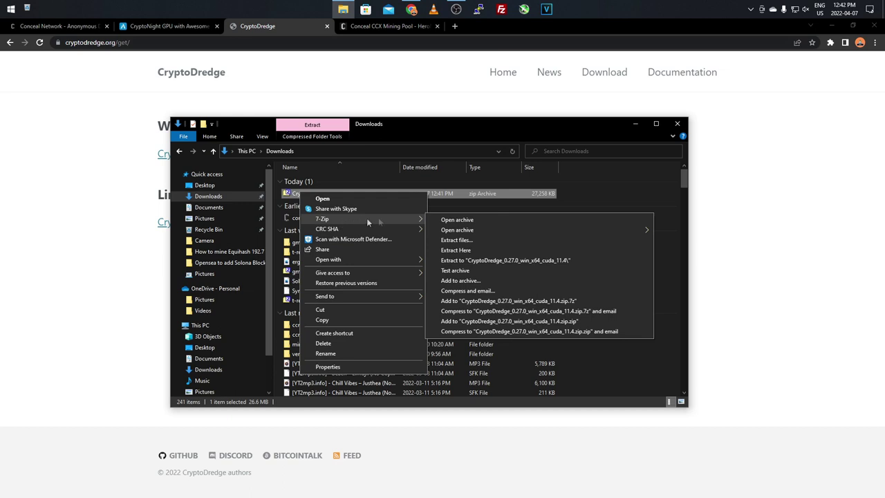
pyautogui.click(473, 260)
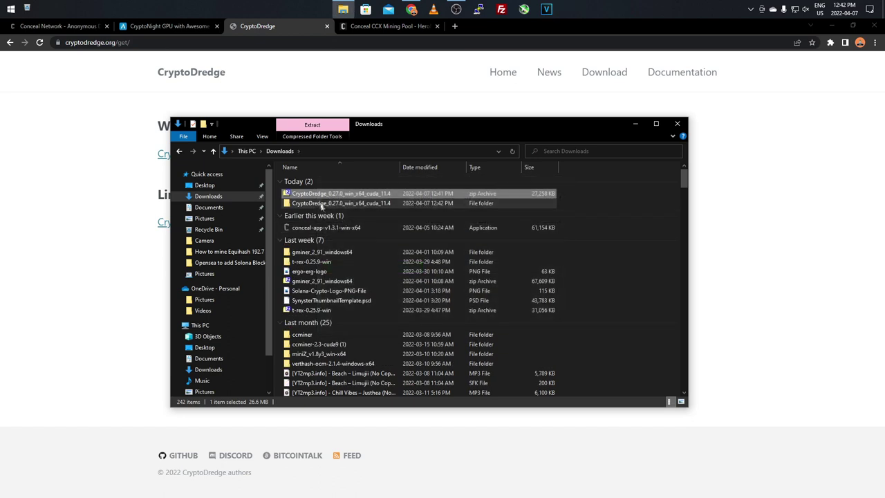
# Open the Microsoft Defender exclusions from the virus and threat protection settings in Windows Security.
pyautogui.click(11, 11)
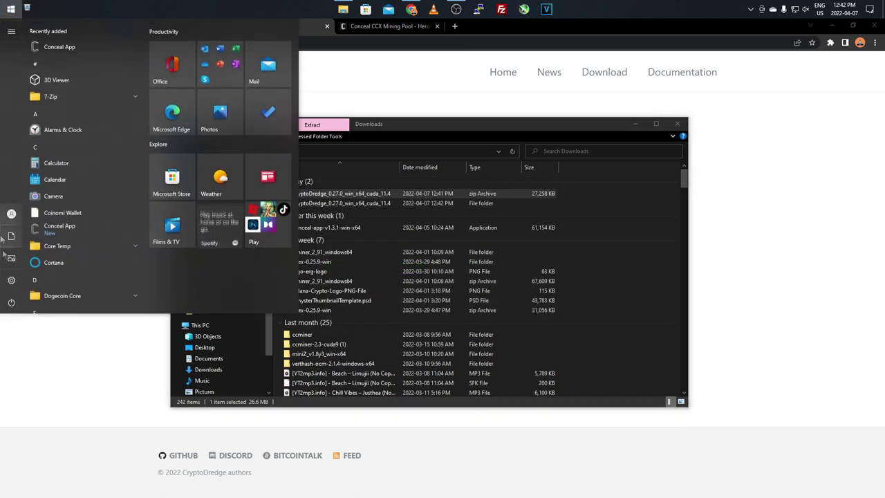
pyautogui.click(12, 280)
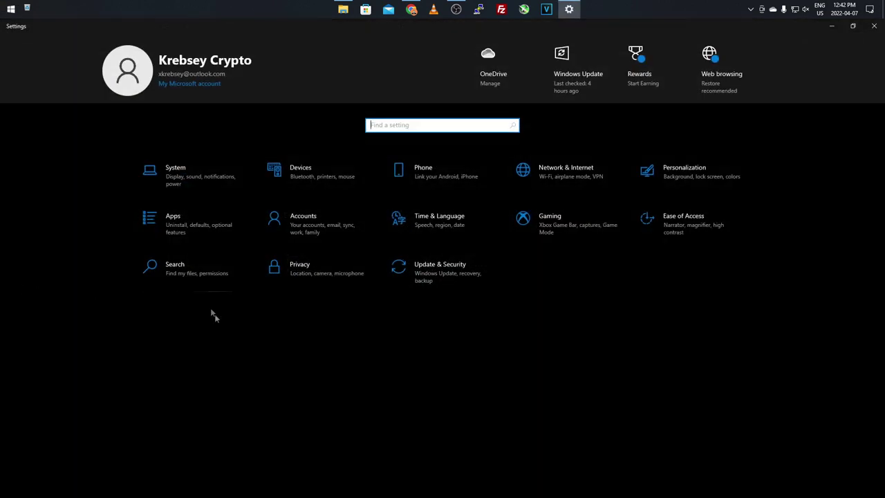
pyautogui.click(424, 280)
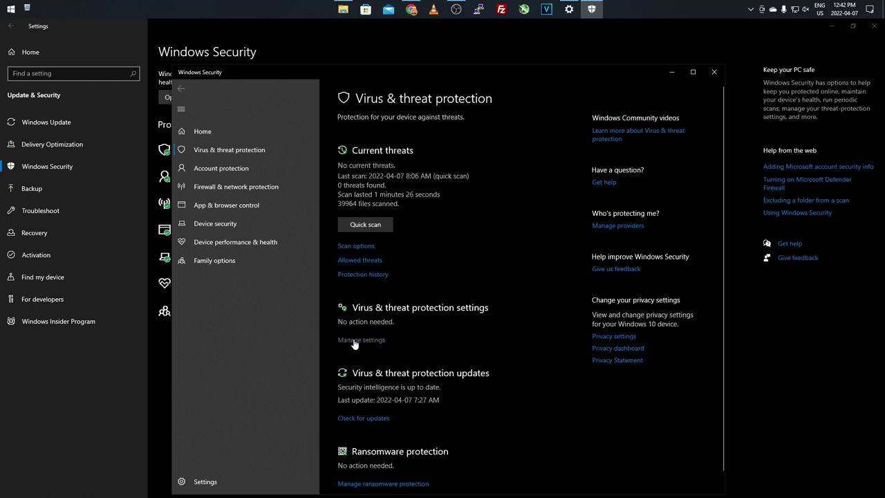
pyautogui.click(354, 340)
pyautogui.scroll(-4, 375, 268)
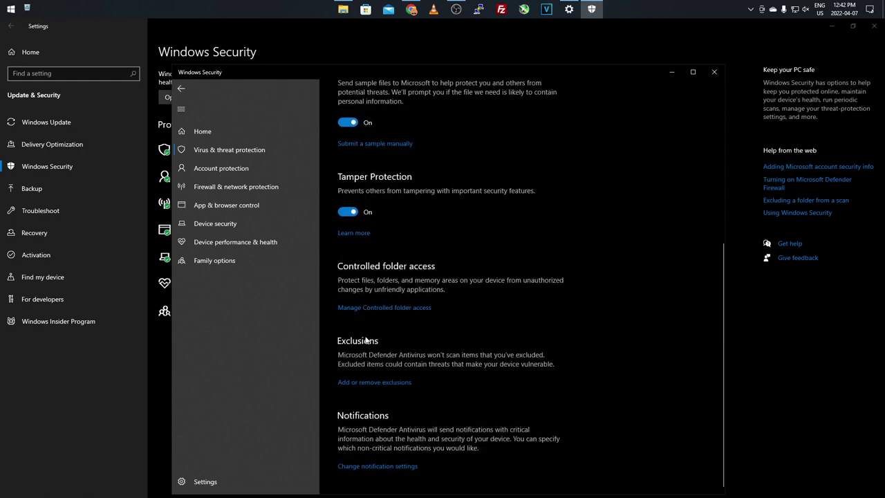
pyautogui.scroll(3, 353, 384)
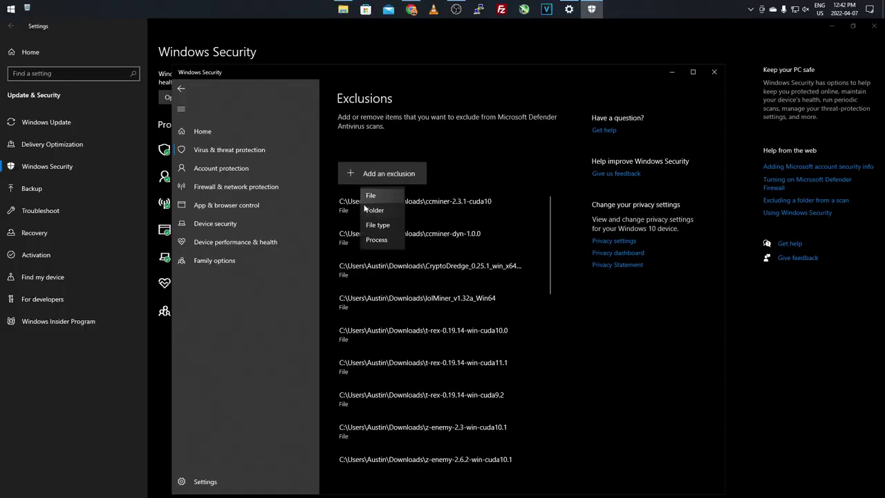
# Add the CryptoDredge_0.27.0_win_x64_cuda_11.4 folder in Downloads as a folder exclusion from Microsoft Defender scans.
pyautogui.click(365, 207)
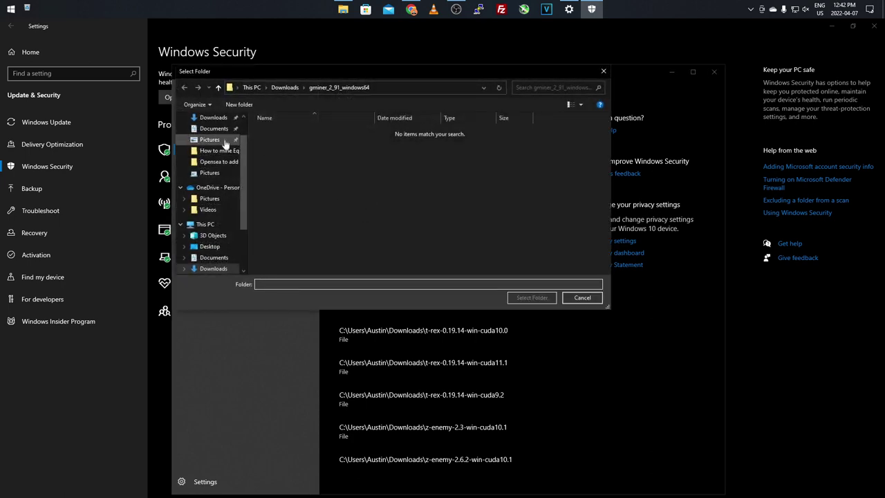
pyautogui.click(211, 117)
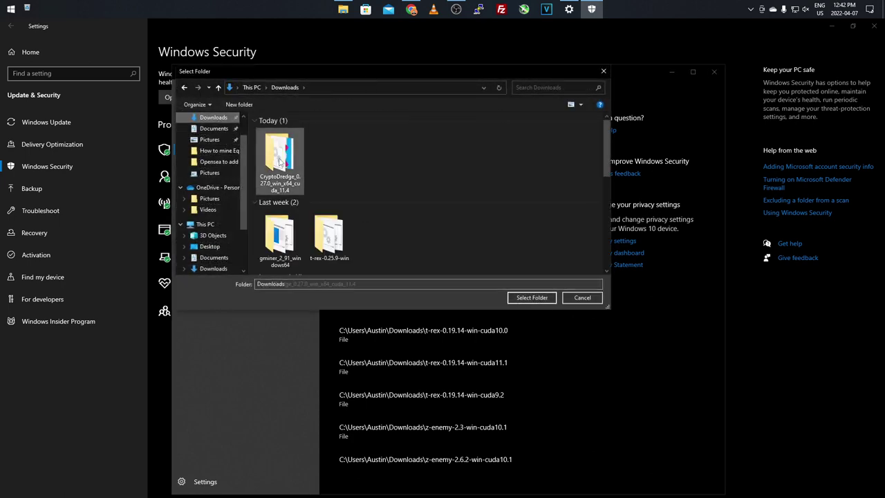
pyautogui.doubleClick(279, 160)
pyautogui.click(525, 298)
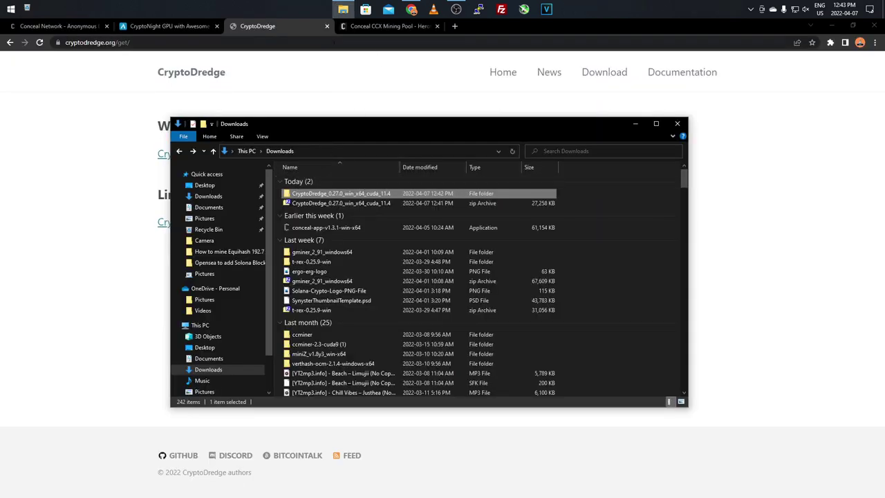
# Open the README in the extracted CryptoDredge folder, select cngpu in its --algo list, and minimize the file.
pyautogui.doubleClick(329, 196)
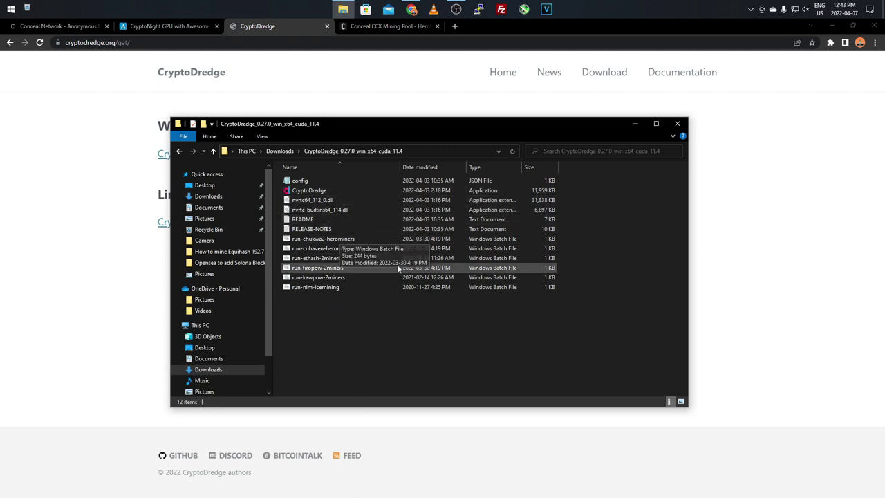
pyautogui.doubleClick(303, 220)
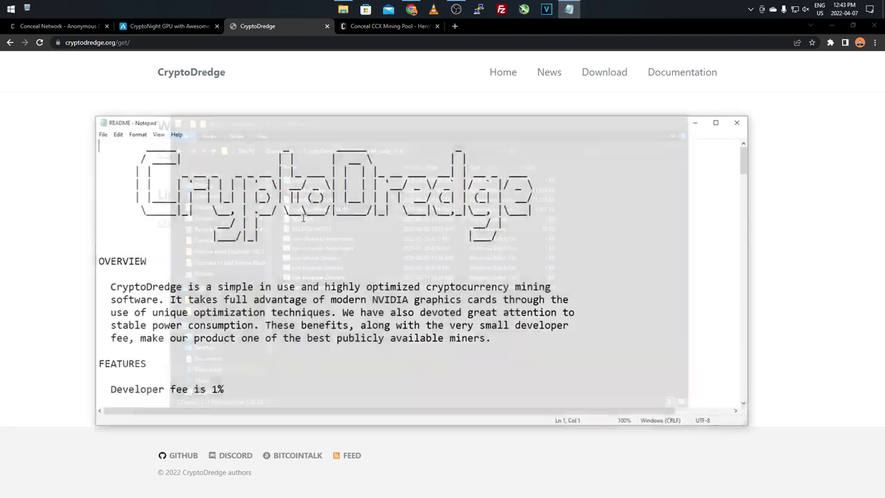
pyautogui.scroll(-15, 303, 218)
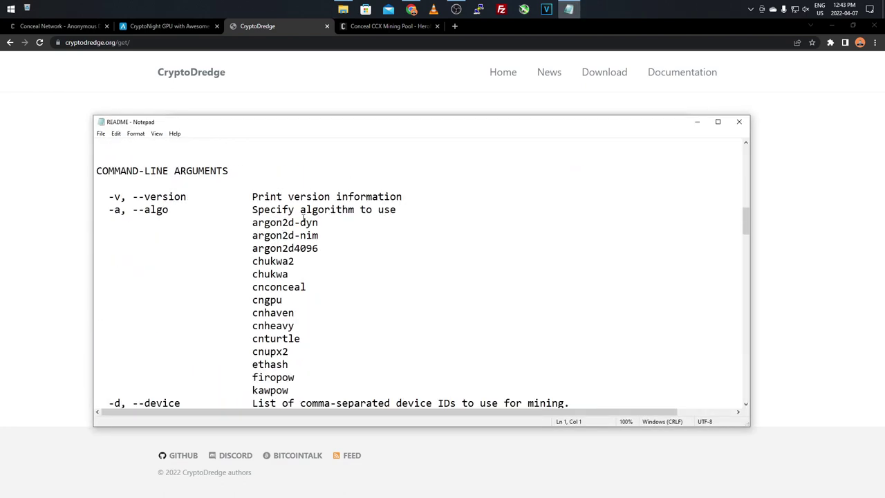
pyautogui.scroll(-1, 303, 218)
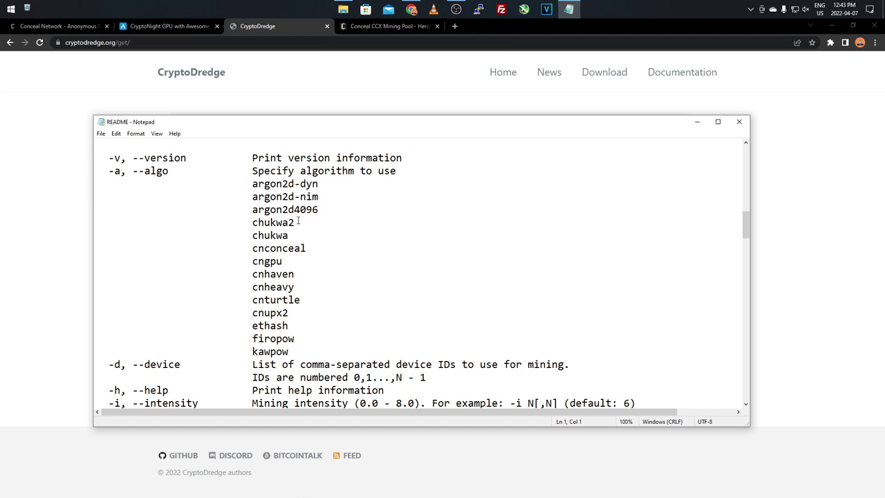
pyautogui.moveTo(253, 261); pyautogui.dragTo(282, 261)
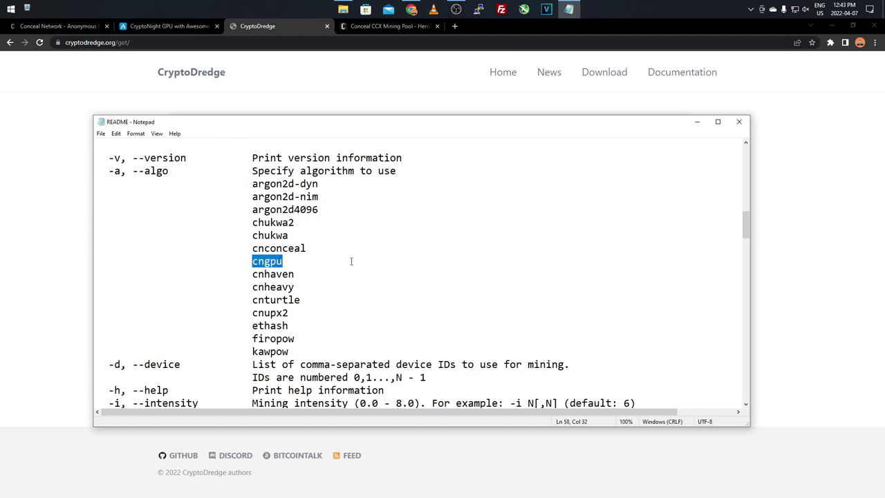
pyautogui.click(696, 123)
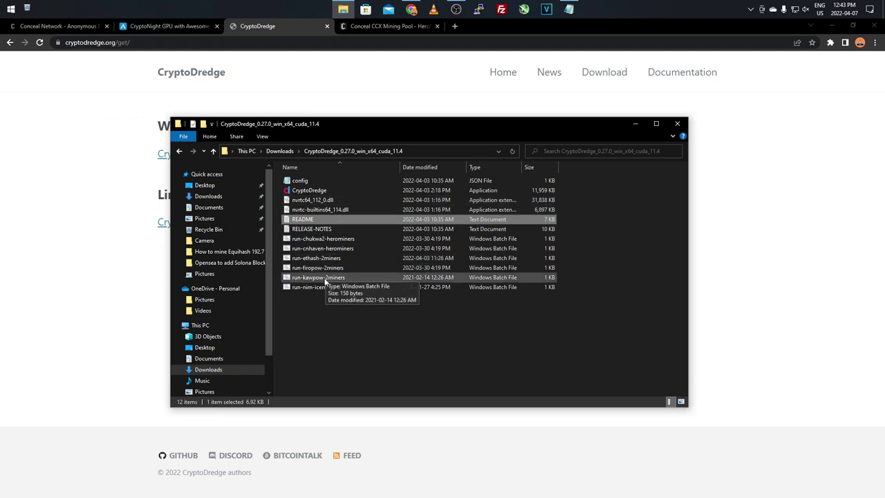
# Open the run-kawpow-2miners batch file for editing in Notepad and shift its window slightly.
pyautogui.rightClick(324, 278)
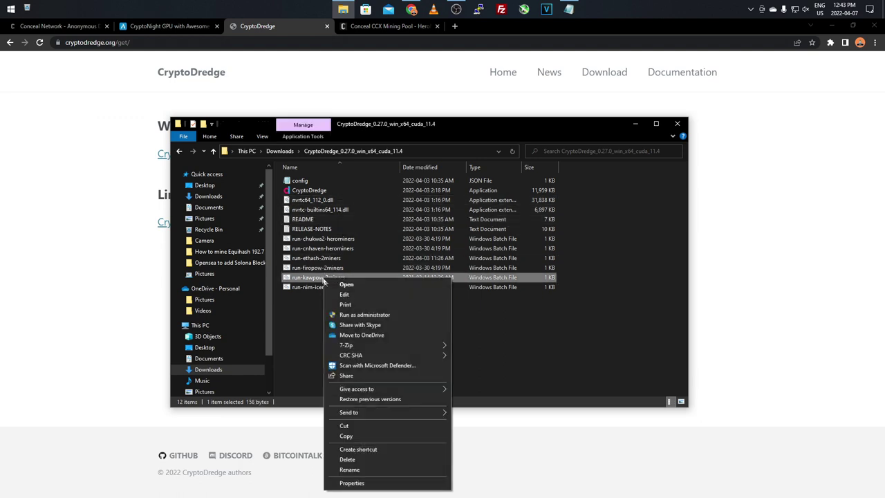
pyautogui.click(339, 295)
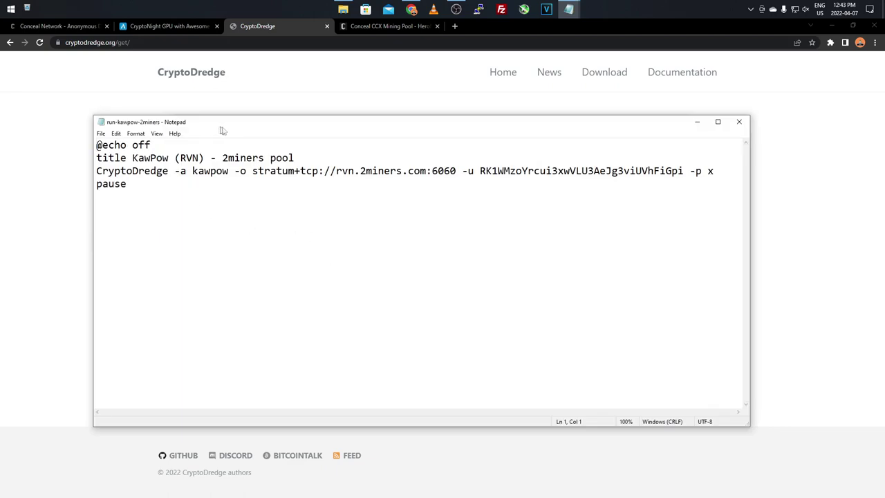
pyautogui.moveTo(221, 130); pyautogui.dragTo(239, 105)
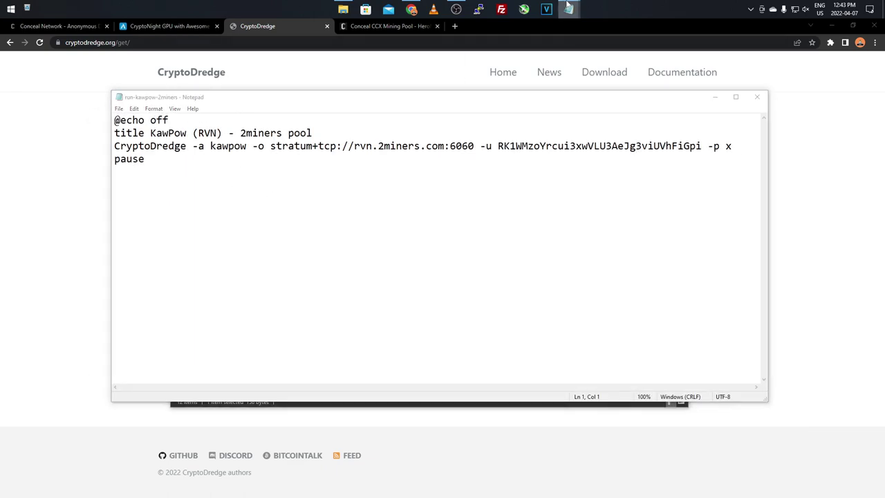
# Copy the selected algorithm name cngpu from the README's --algo list and close the README.
pyautogui.moveTo(567, 7)
pyautogui.click(519, 47)
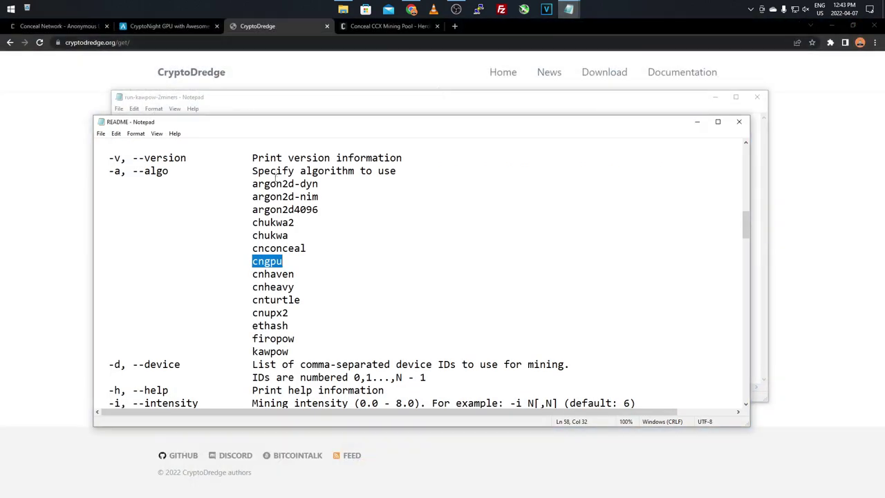
pyautogui.rightClick(266, 262)
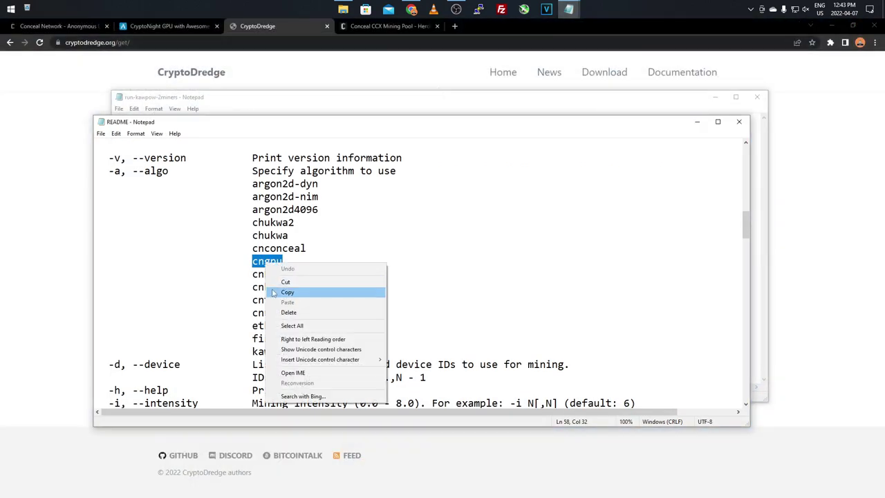
pyautogui.click(274, 293)
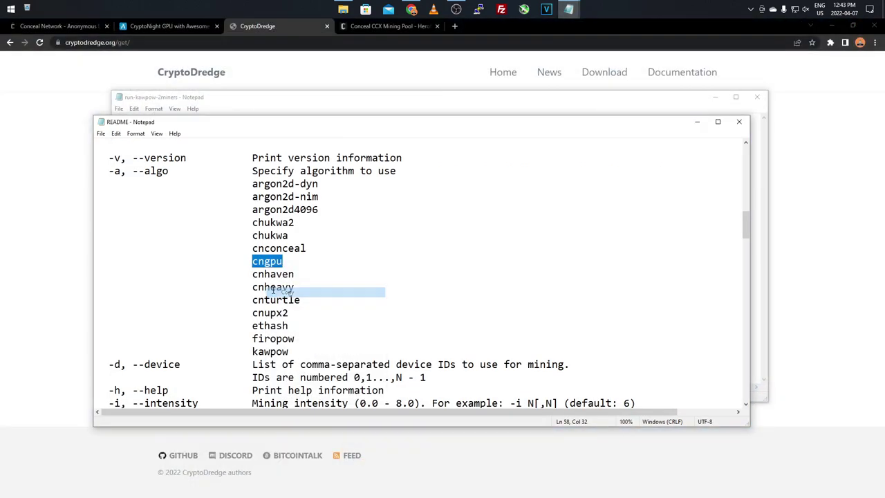
pyautogui.click(738, 122)
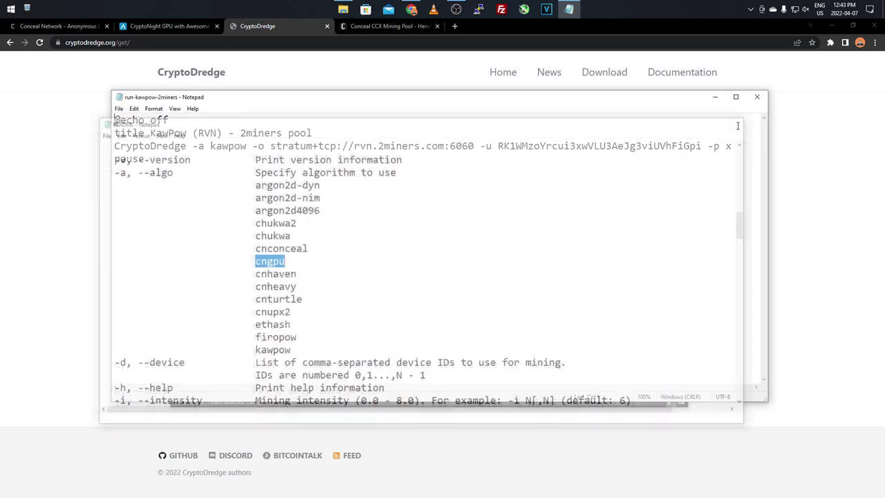
# Replace kawpow after -a in the run-kawpow-2miners batch file with the copied algorithm name cngpu.
pyautogui.moveTo(209, 145); pyautogui.dragTo(246, 146)
pyautogui.rightClick(243, 149)
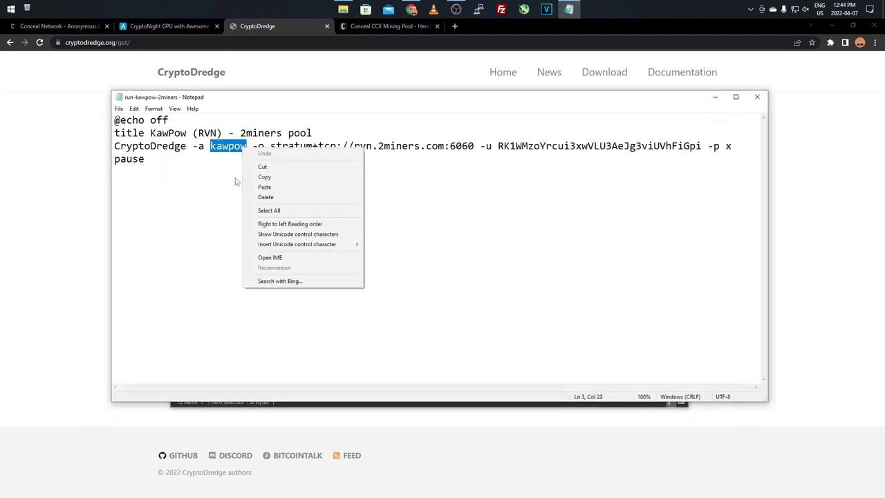
pyautogui.click(264, 186)
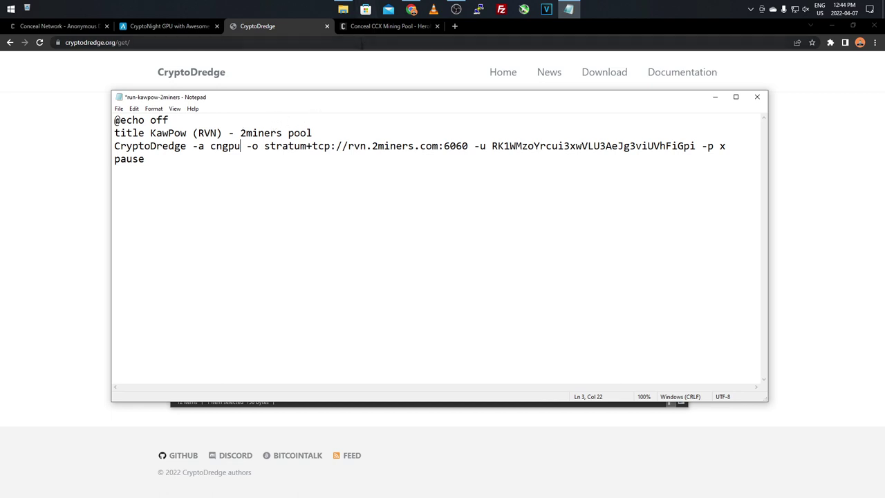
# Minimize the batch file and review the wallet and Conceal App download options on the Conceal Network website.
pyautogui.click(715, 98)
pyautogui.click(640, 123)
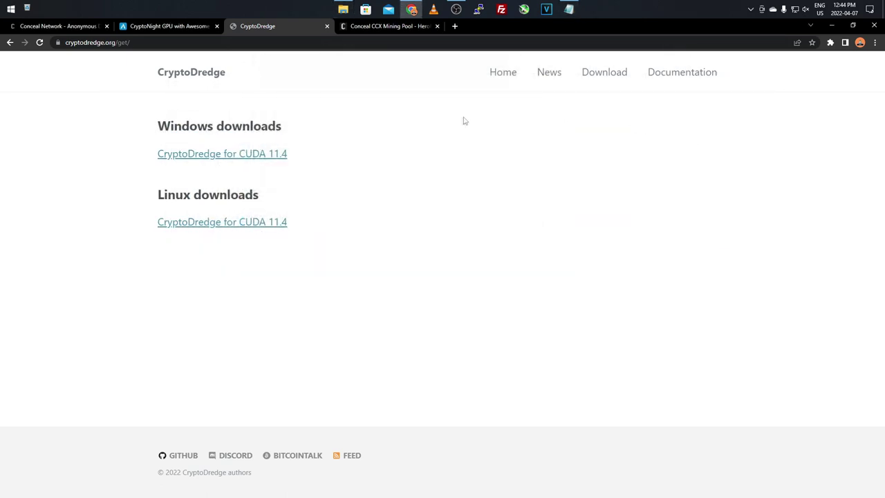
pyautogui.click(77, 28)
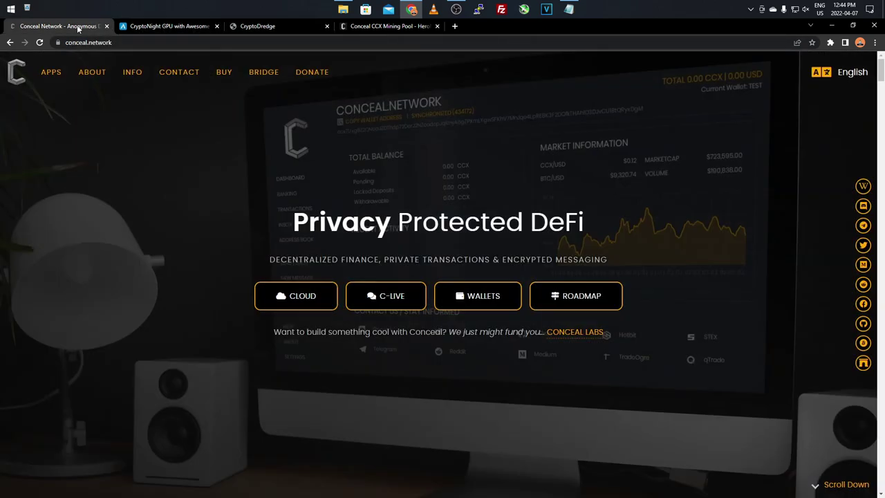
pyautogui.scroll(-20, 236, 219)
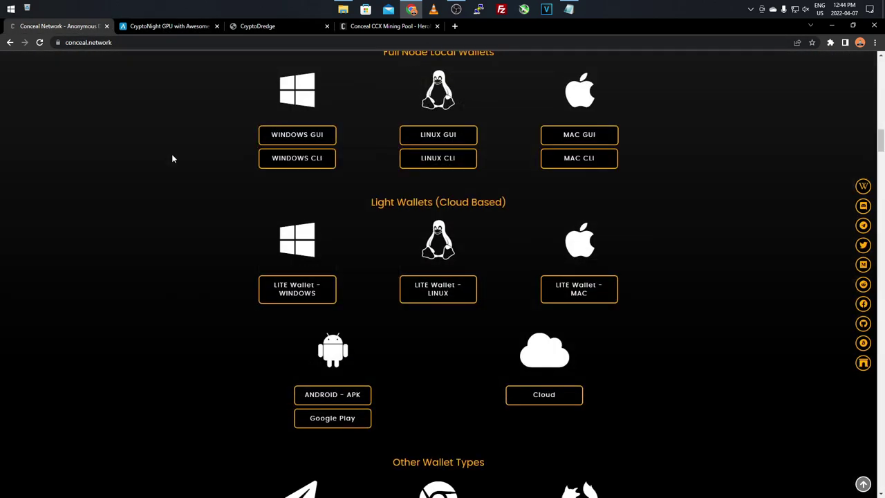
pyautogui.scroll(-14, 173, 159)
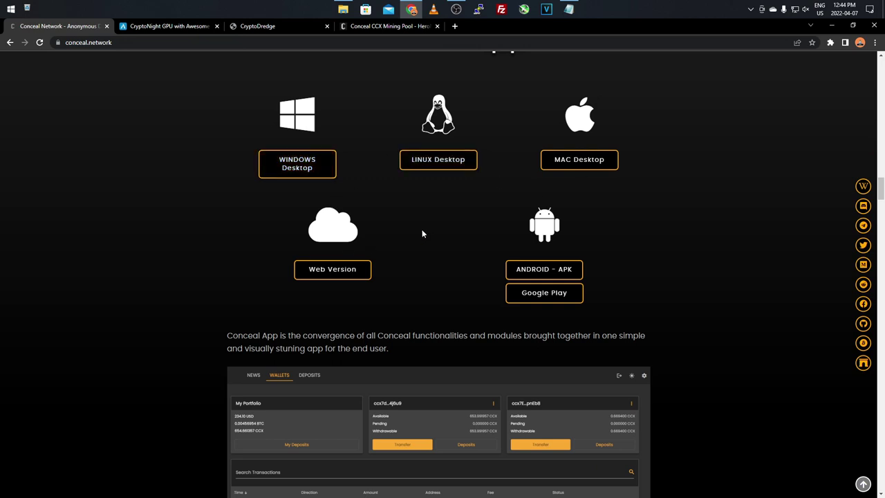
# Minimize the browser, place the Conceal App shortcut mid-desktop, launch the app and dismiss its notification.
pyautogui.click(834, 26)
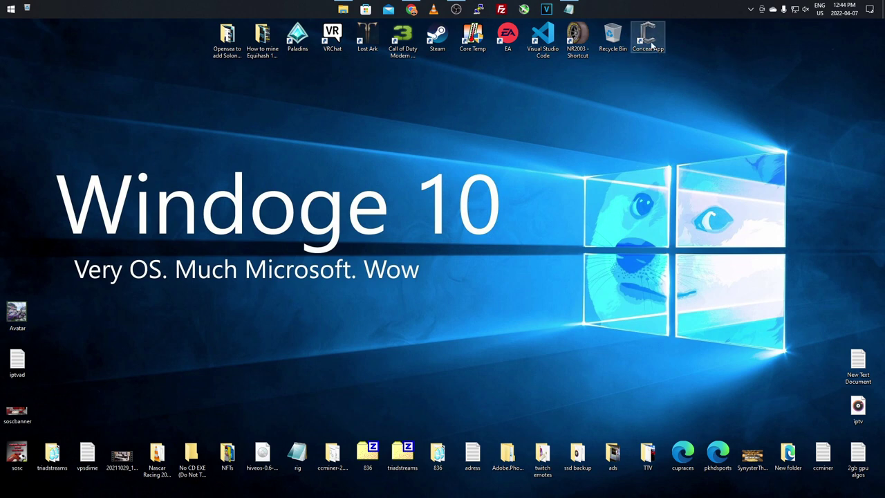
pyautogui.moveTo(650, 38); pyautogui.dragTo(437, 135)
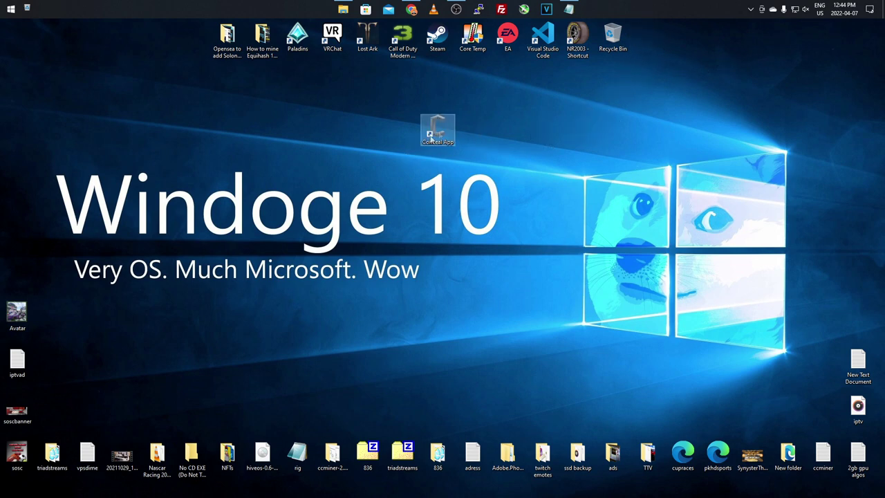
pyautogui.doubleClick(436, 127)
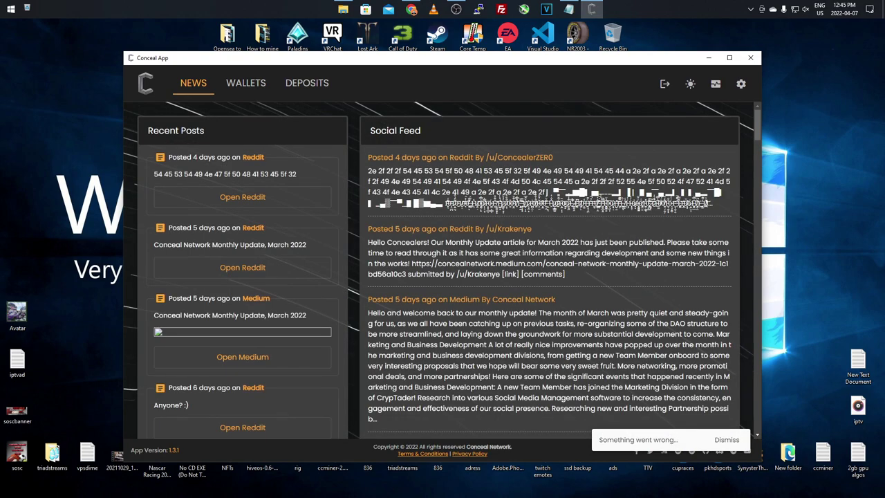
pyautogui.click(737, 442)
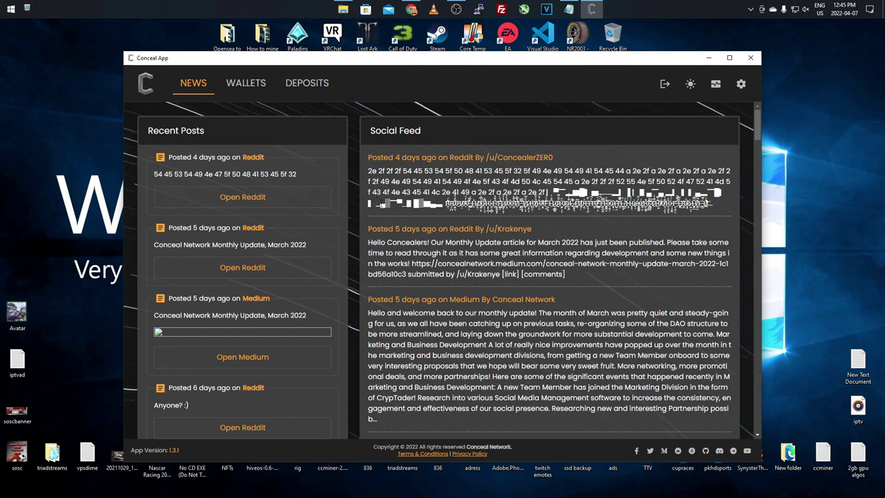
# Look through the Conceal App news posts and copy the CCX wallet's address from the wallets page.
pyautogui.scroll(-1, 368, 235)
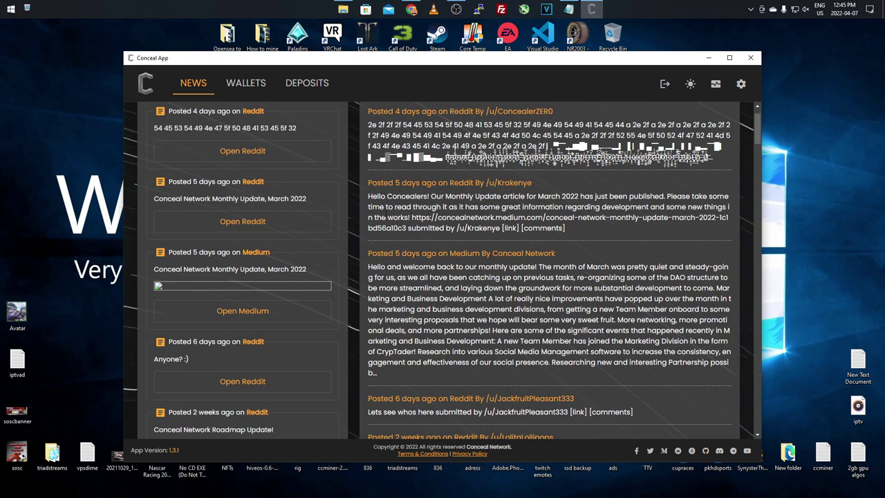
pyautogui.scroll(-3, 385, 218)
pyautogui.scroll(-4, 385, 218)
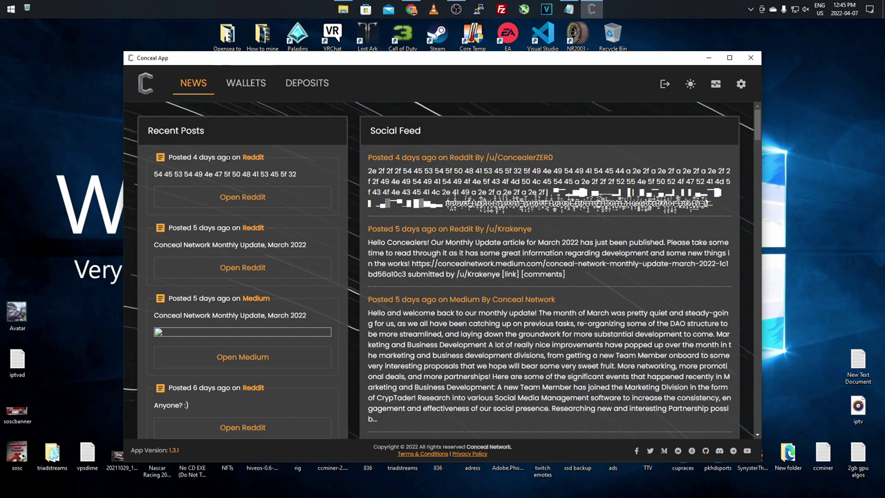
pyautogui.click(249, 87)
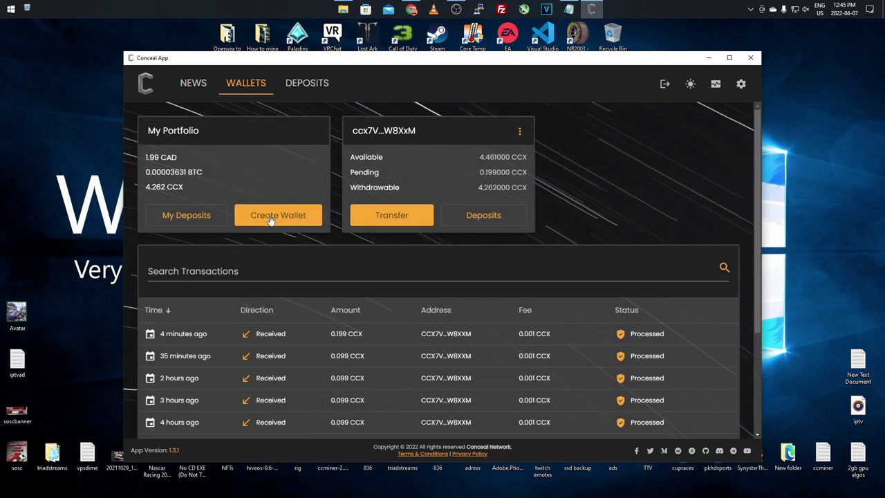
pyautogui.click(519, 130)
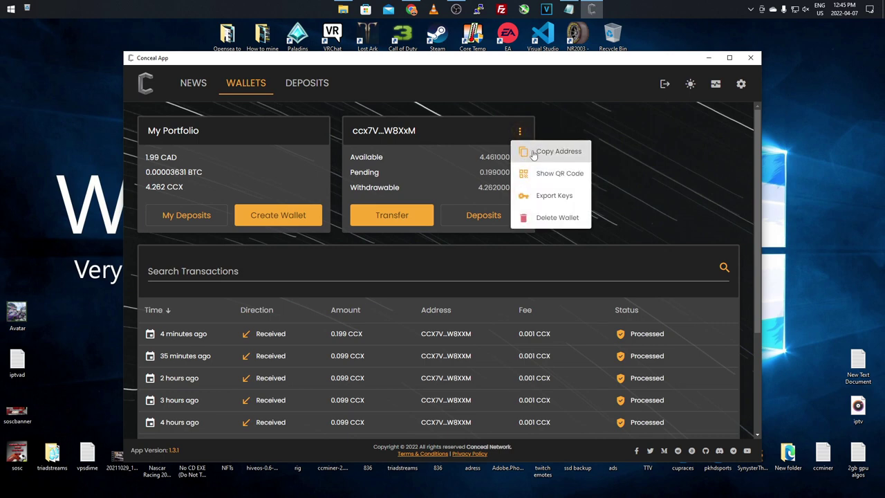
pyautogui.click(533, 153)
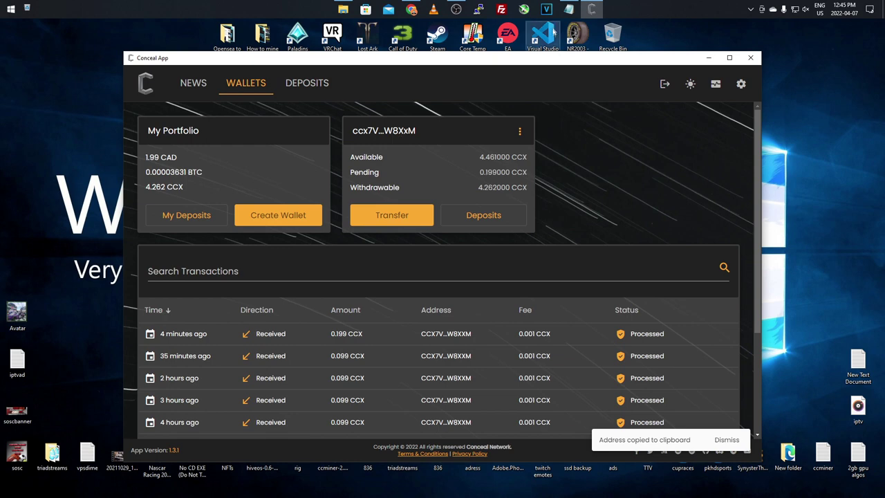
# Switch to the batch file in Notepad and replace the address after -u with the copied CCX wallet address.
pyautogui.click(568, 9)
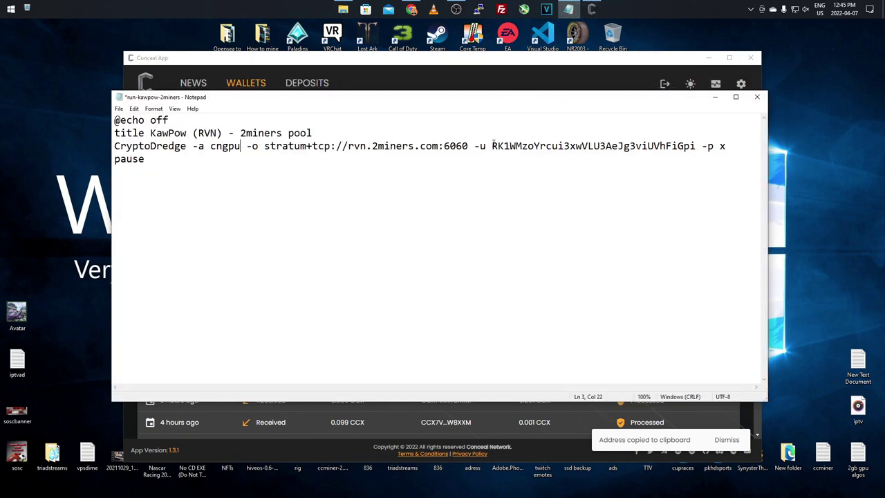
pyautogui.moveTo(493, 146); pyautogui.dragTo(697, 146)
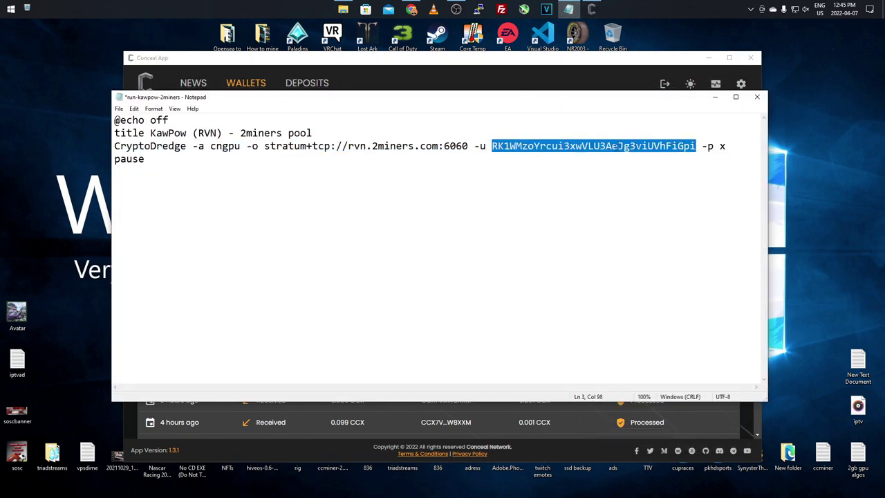
pyautogui.rightClick(567, 146)
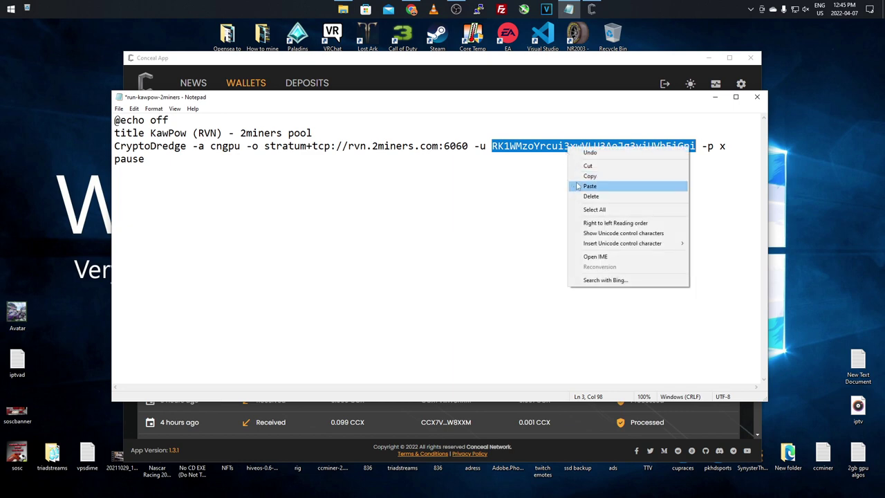
pyautogui.click(589, 186)
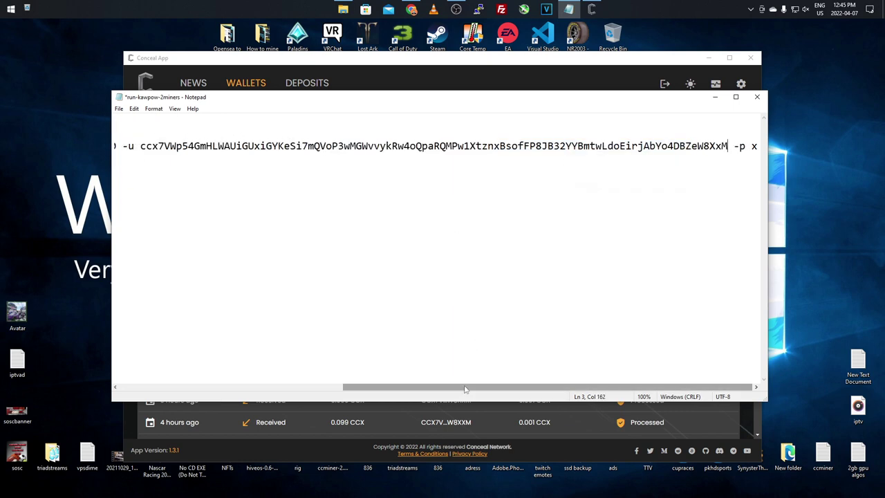
pyautogui.moveTo(465, 389); pyautogui.dragTo(256, 376)
# Return to Conceal App and fill in a new deposit with the existing wallet and the maximum amount, 4.461000 CCX.
pyautogui.click(539, 60)
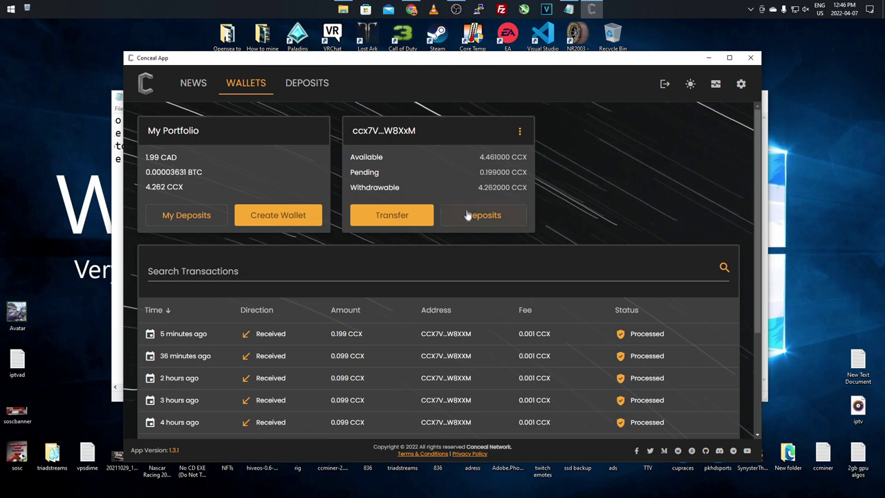
pyautogui.click(307, 84)
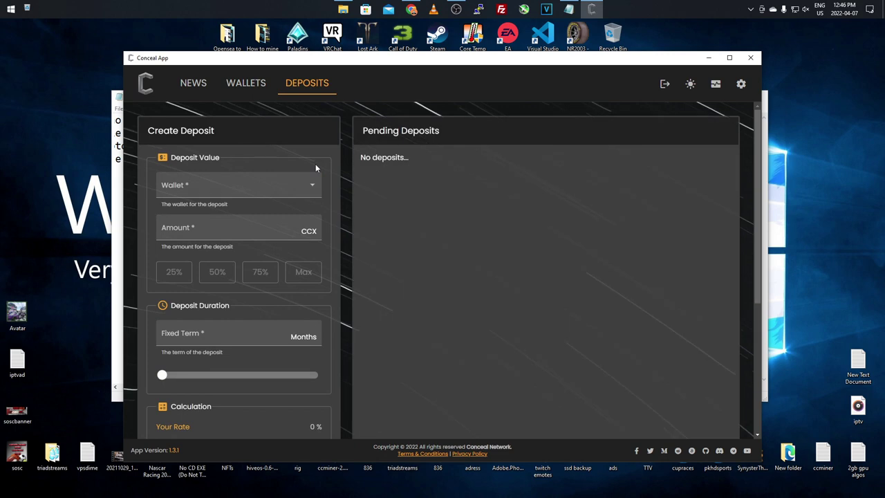
pyautogui.click(312, 187)
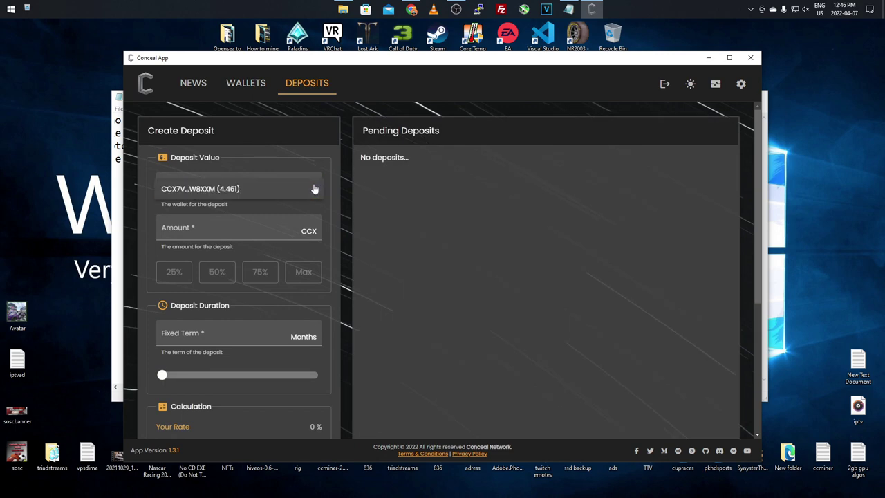
pyautogui.click(236, 188)
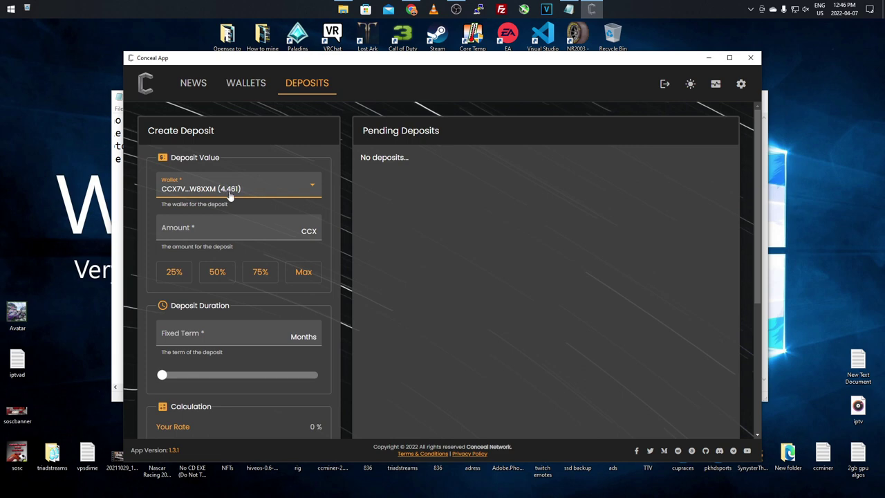
pyautogui.click(306, 273)
pyautogui.scroll(-2, 232, 307)
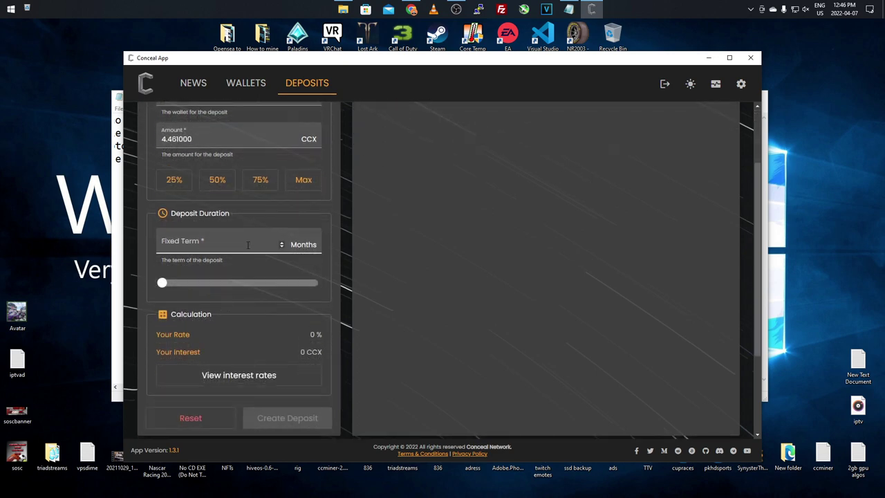
# Set the deposit's fixed term to 12 months.
pyautogui.click(282, 242)
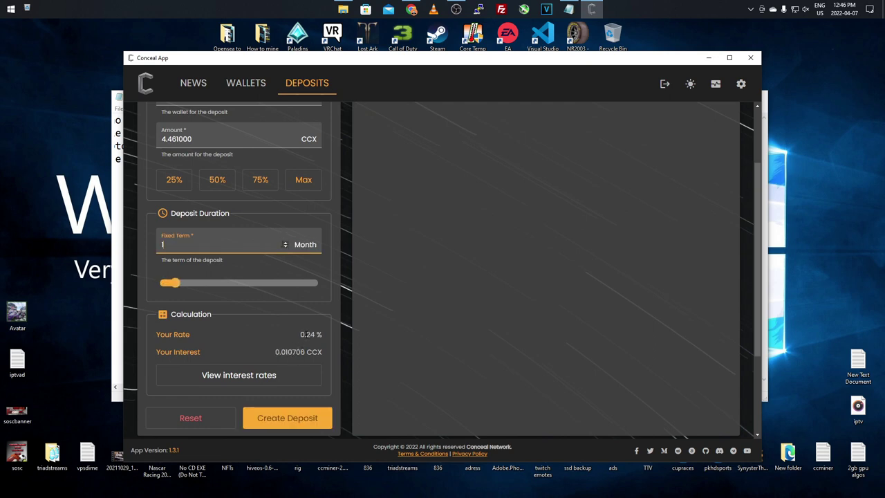
pyautogui.click(286, 244)
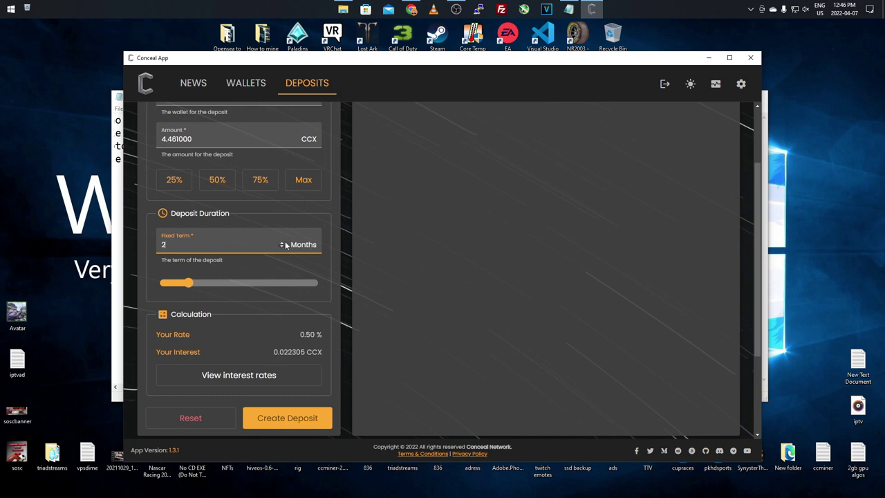
pyautogui.click(286, 243)
pyautogui.click(284, 243)
pyautogui.doubleClick(283, 244)
pyautogui.doubleClick(284, 244)
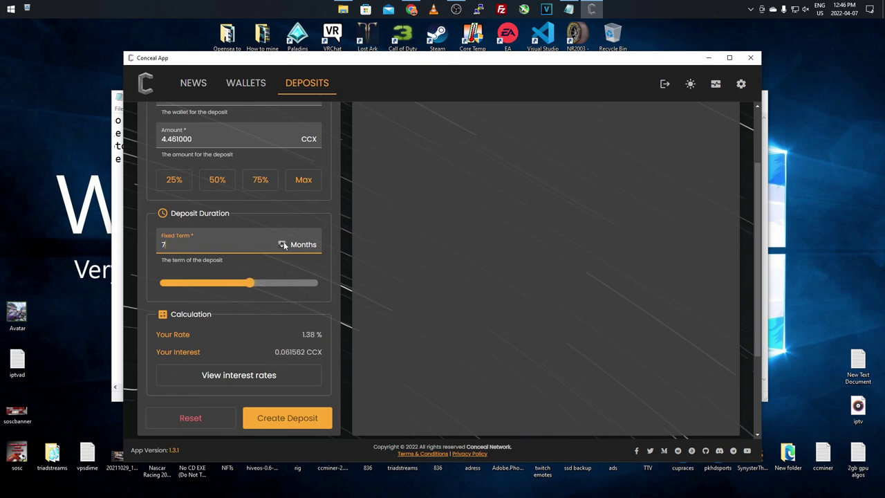
pyautogui.doubleClick(283, 244)
pyautogui.doubleClick(284, 244)
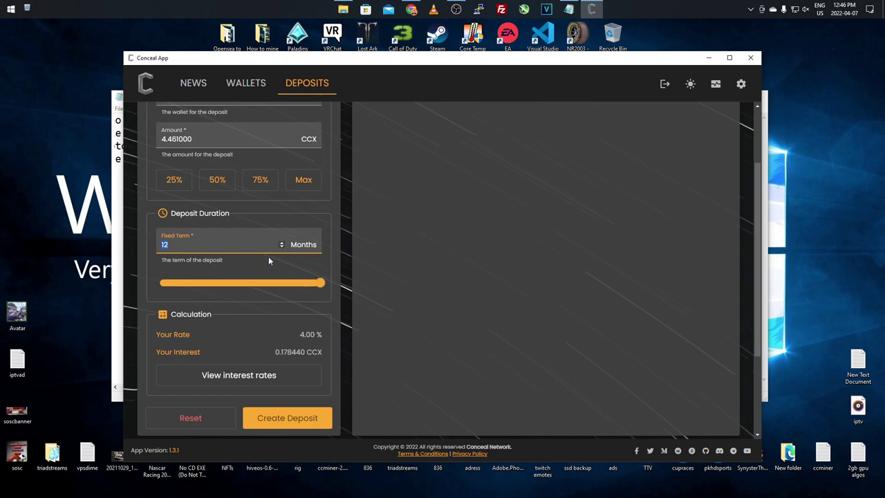
# Check the deposit's calculated interest and examine the interest rates table for Tier 1 and Tier 2 deposits.
pyautogui.moveTo(279, 351); pyautogui.dragTo(296, 352)
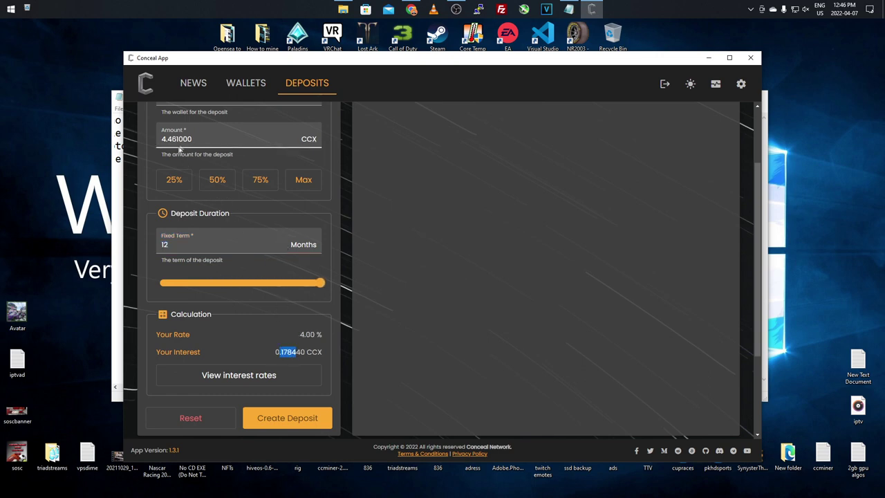
pyautogui.scroll(-2, 238, 283)
pyautogui.click(238, 283)
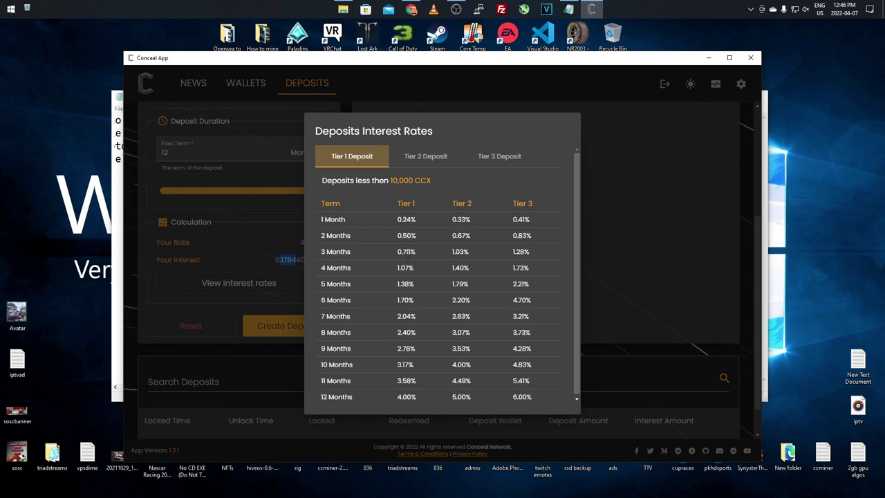
pyautogui.click(417, 161)
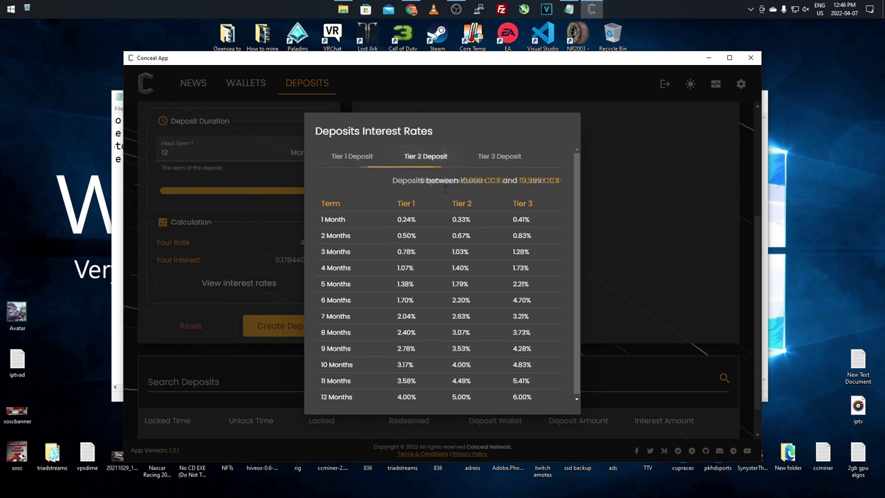
# Examine the Tier 3 deposit interest rates, close the rates table and return to the start of the deposit form.
pyautogui.click(487, 159)
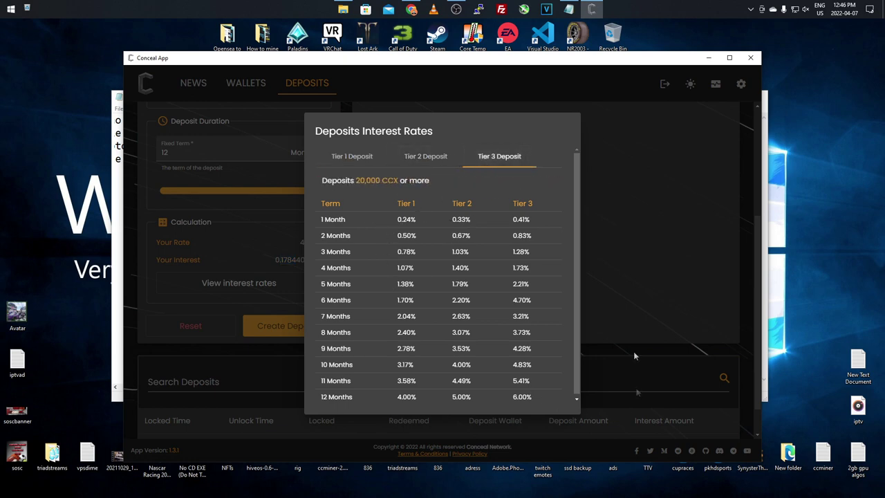
pyautogui.click(631, 324)
pyautogui.scroll(-1, 256, 316)
pyautogui.scroll(5, 254, 318)
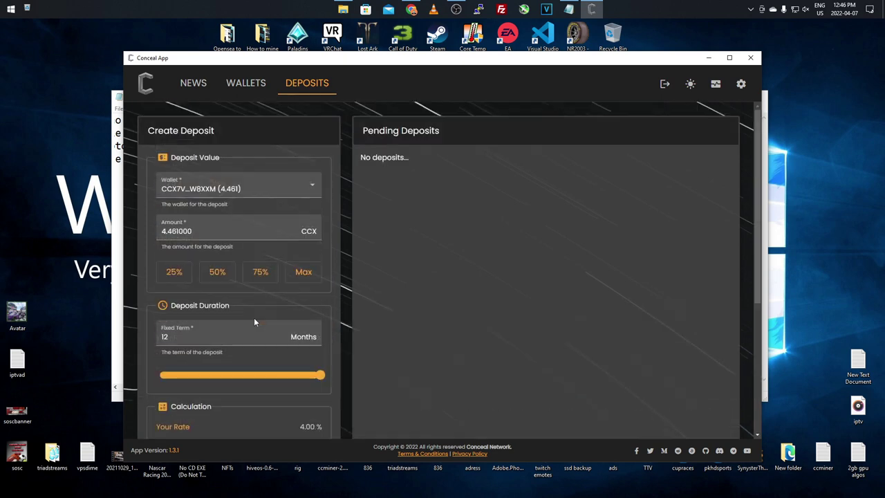
# Review all pages of the transaction history in the wallets view, and close Conceal App.
pyautogui.click(235, 83)
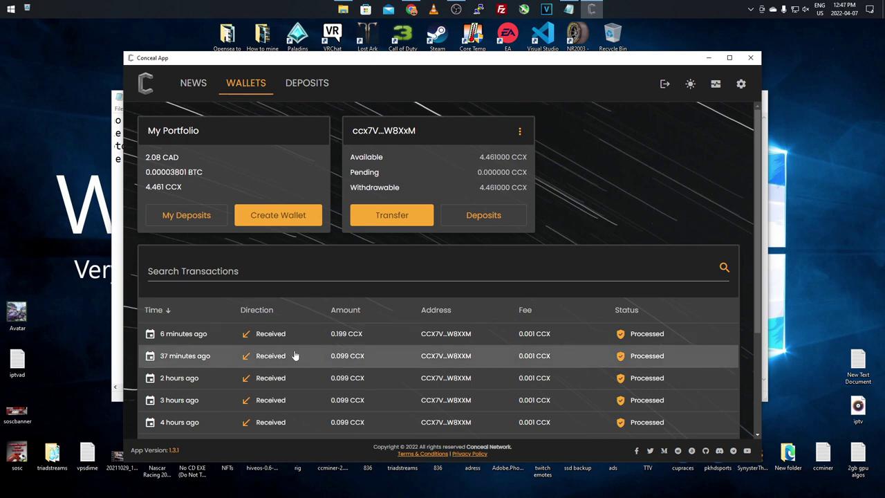
pyautogui.scroll(-3, 279, 357)
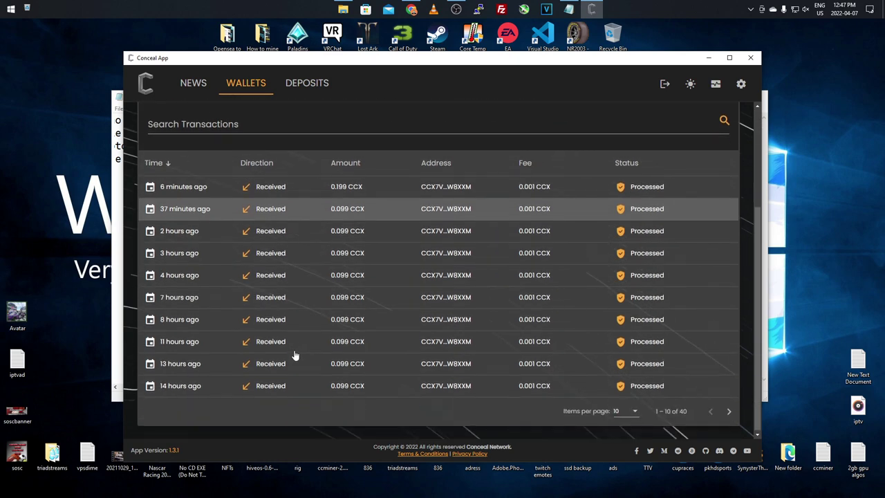
pyautogui.click(728, 411)
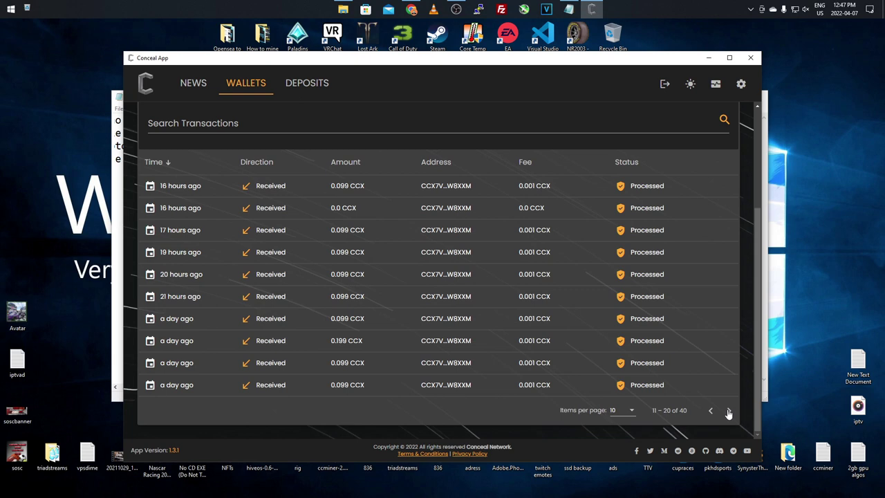
pyautogui.click(729, 412)
pyautogui.click(728, 411)
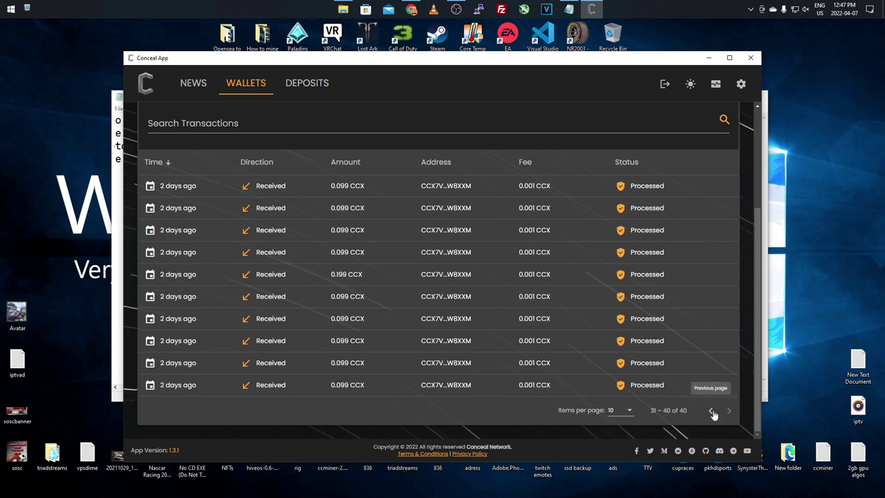
pyautogui.click(712, 411)
pyautogui.click(712, 410)
pyautogui.click(712, 411)
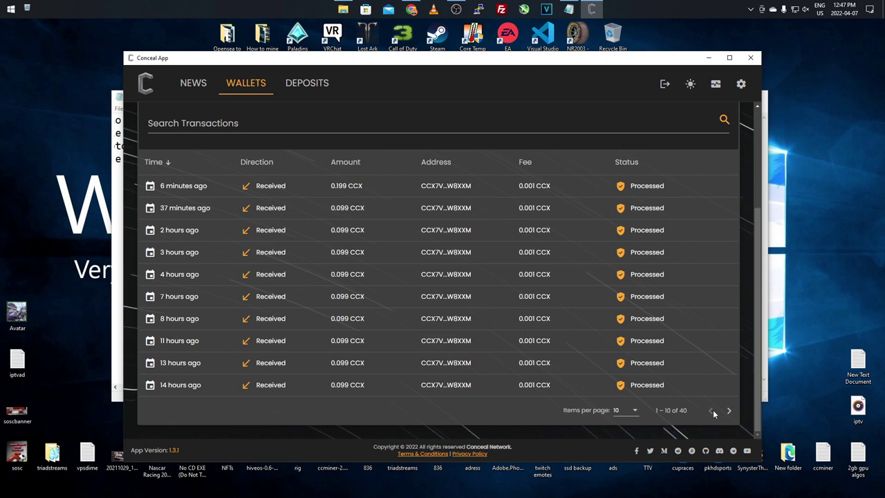
pyautogui.scroll(3, 290, 298)
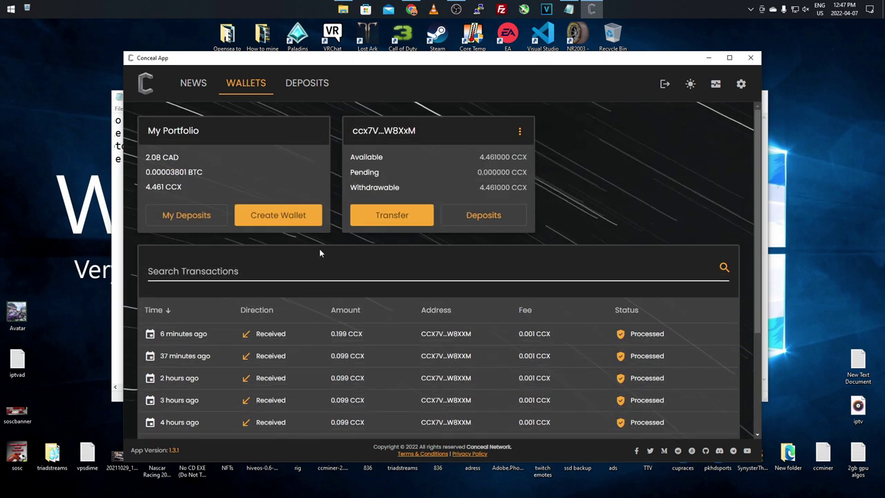
pyautogui.click(750, 58)
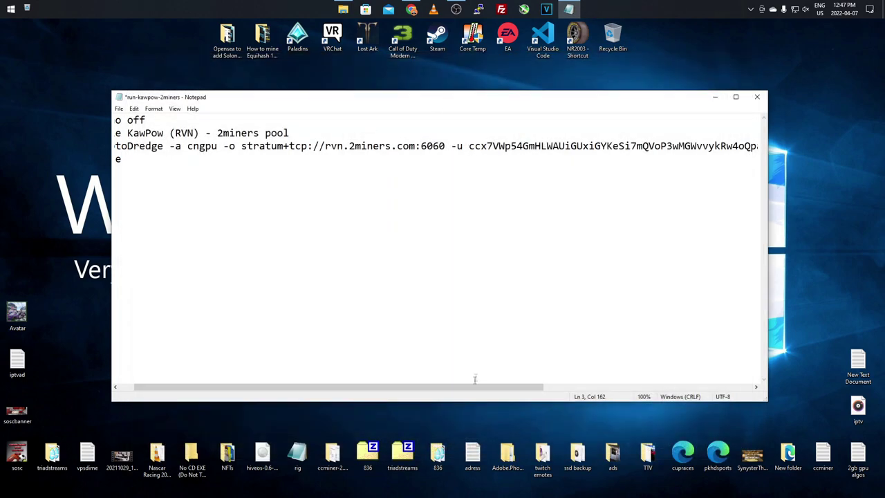
# Switch to the browser and open the mining start instructions on the HeroMiners Conceal pool site.
pyautogui.click(411, 9)
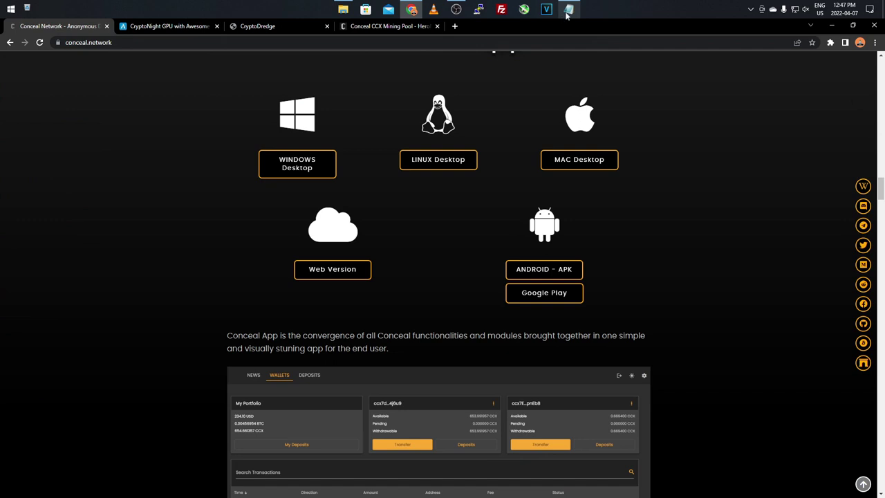
pyautogui.click(567, 11)
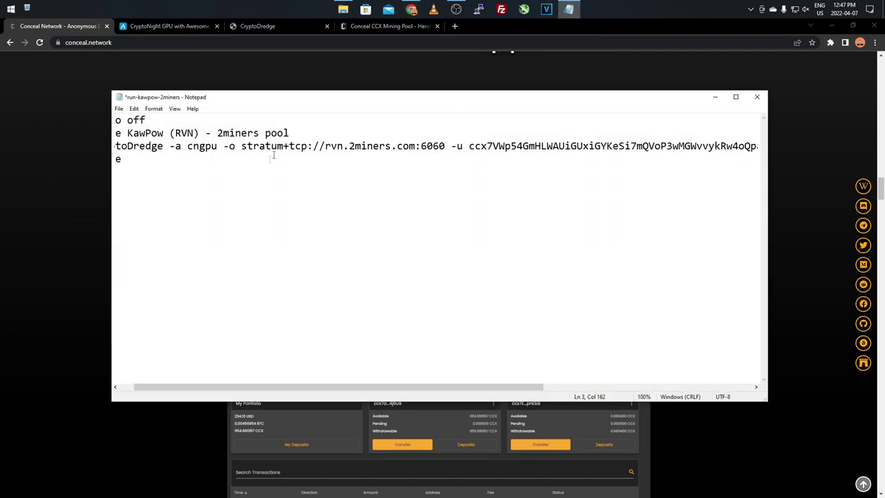
pyautogui.click(327, 147)
pyautogui.hotkey('alt', 'Tab')
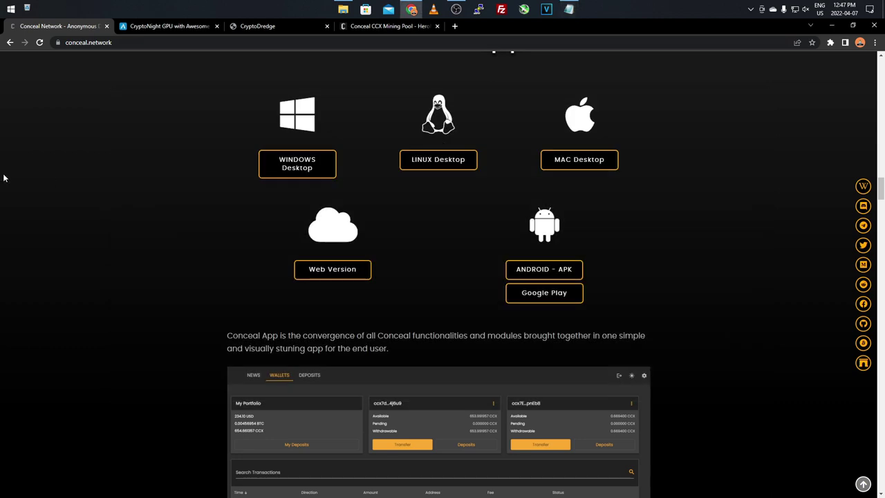
pyautogui.click(359, 28)
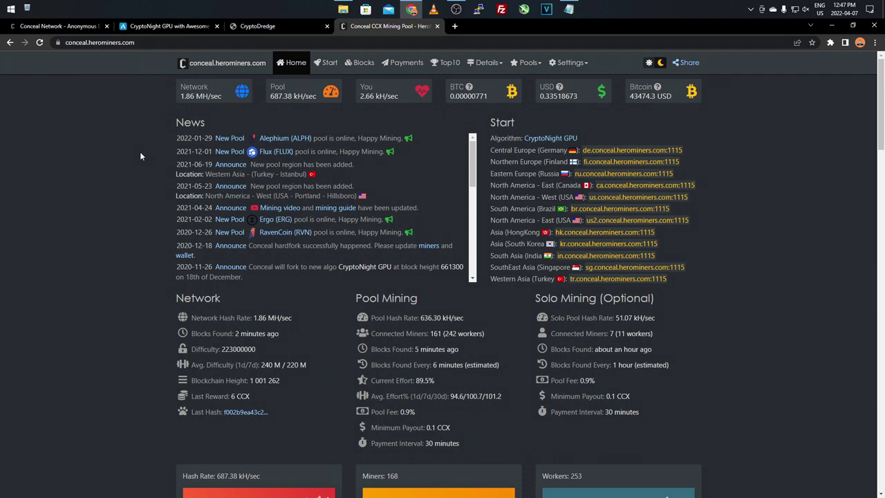
pyautogui.click(327, 63)
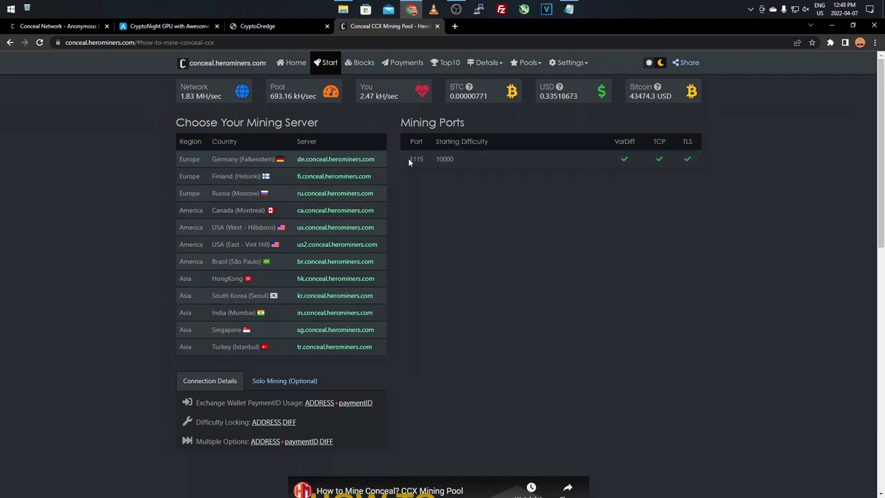
# Copy the Canada (Montreal) server address and paste it over the pool host in the batch file as ca.conceal.herominers.com.
pyautogui.moveTo(408, 158); pyautogui.dragTo(424, 161)
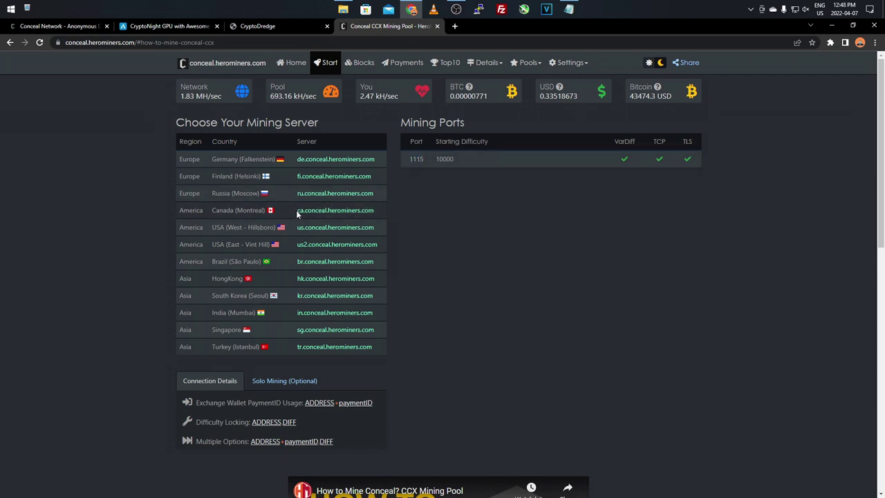
pyautogui.moveTo(298, 211); pyautogui.dragTo(374, 211)
pyautogui.rightClick(358, 211)
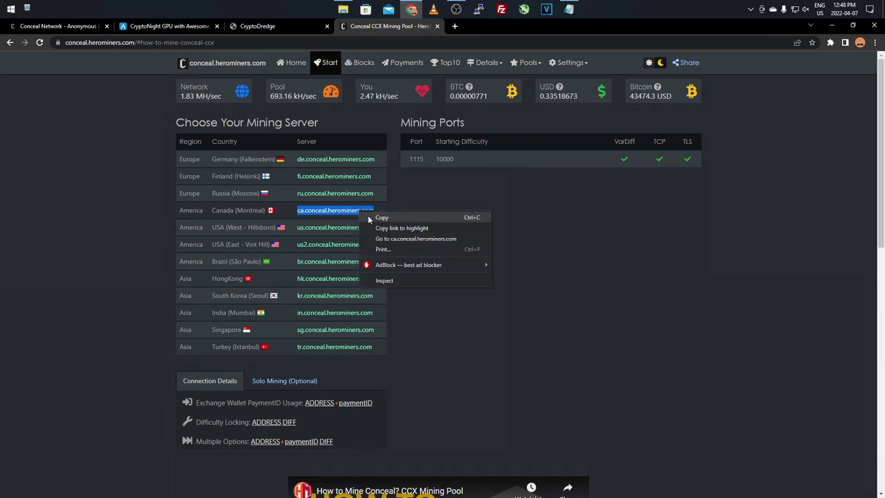
pyautogui.click(374, 217)
pyautogui.click(568, 9)
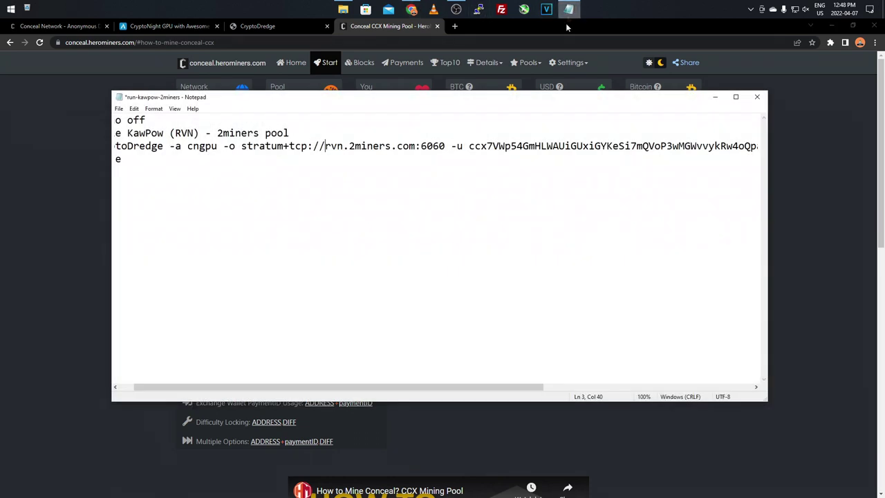
pyautogui.moveTo(325, 146); pyautogui.dragTo(416, 146)
pyautogui.rightClick(413, 146)
pyautogui.click(428, 184)
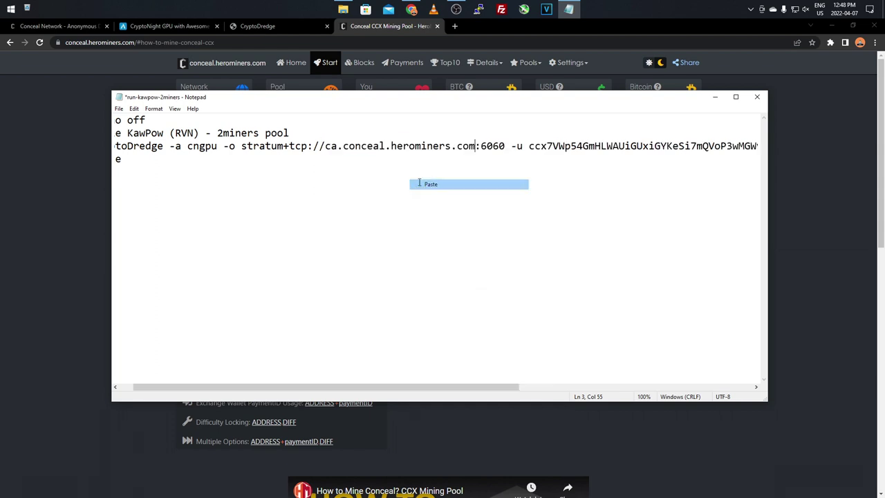
# Copy mining port 1115 from the pool page and paste it over the port number in the batch file's stratum address.
pyautogui.click(172, 438)
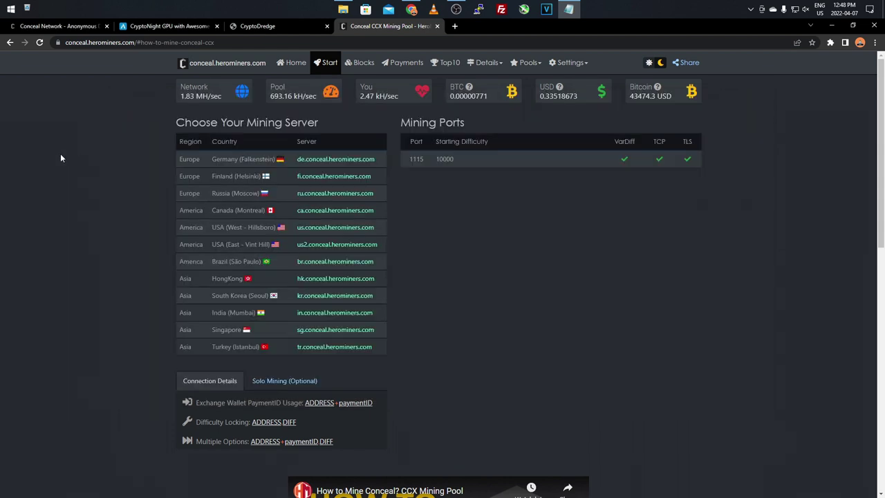
pyautogui.moveTo(408, 161); pyautogui.dragTo(425, 161)
pyautogui.rightClick(421, 164)
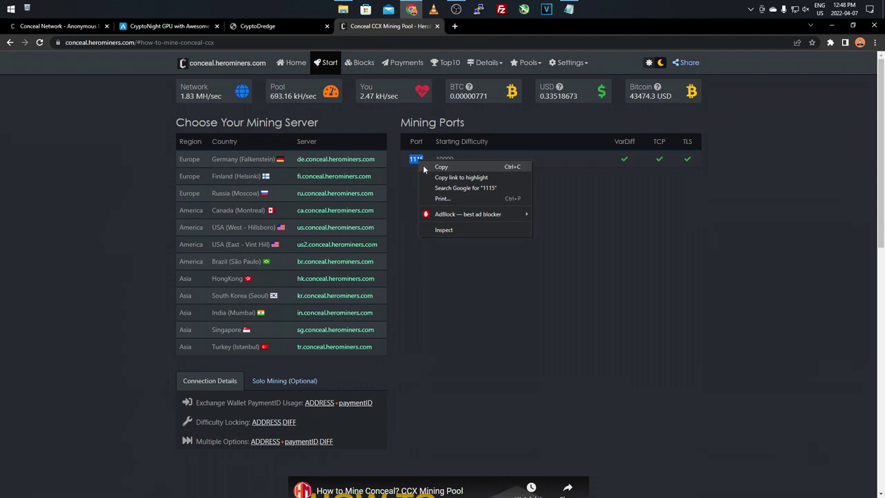
pyautogui.click(432, 172)
pyautogui.click(568, 9)
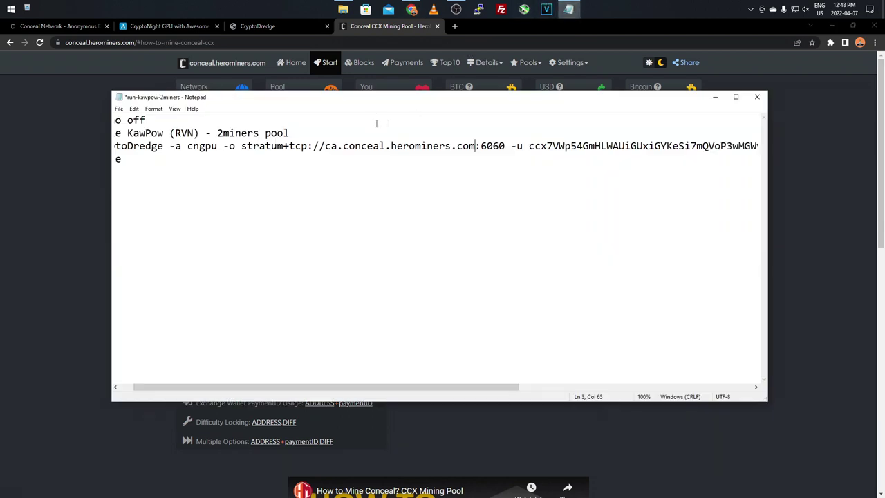
pyautogui.moveTo(481, 146); pyautogui.dragTo(504, 148)
pyautogui.rightClick(502, 150)
pyautogui.click(523, 188)
# Check the password parameter in the pool's SRBMiner example and replace the x after -p in the batch file with the worker name gtx1650.
pyautogui.moveTo(435, 387); pyautogui.dragTo(682, 379)
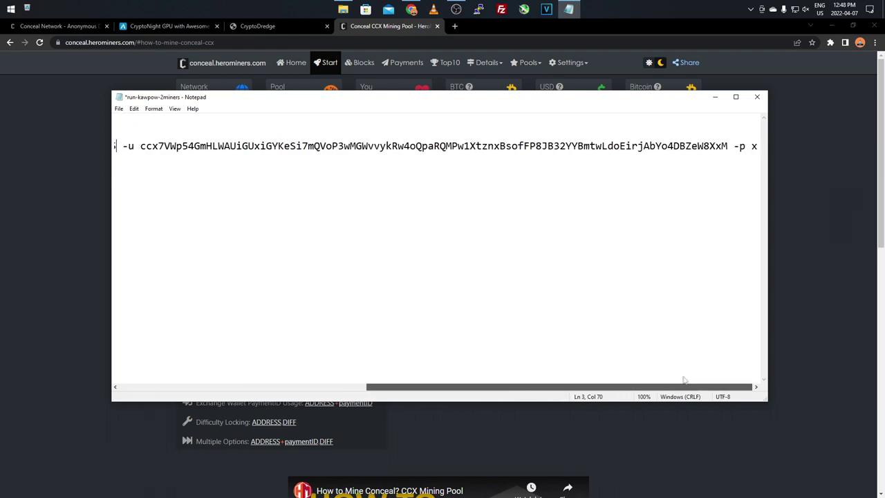
pyautogui.doubleClick(752, 147)
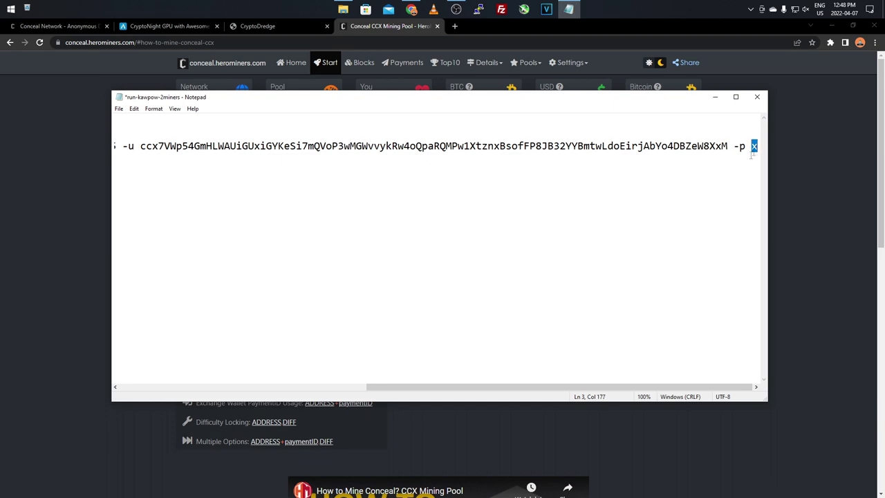
pyautogui.click(59, 140)
pyautogui.scroll(-6, 66, 191)
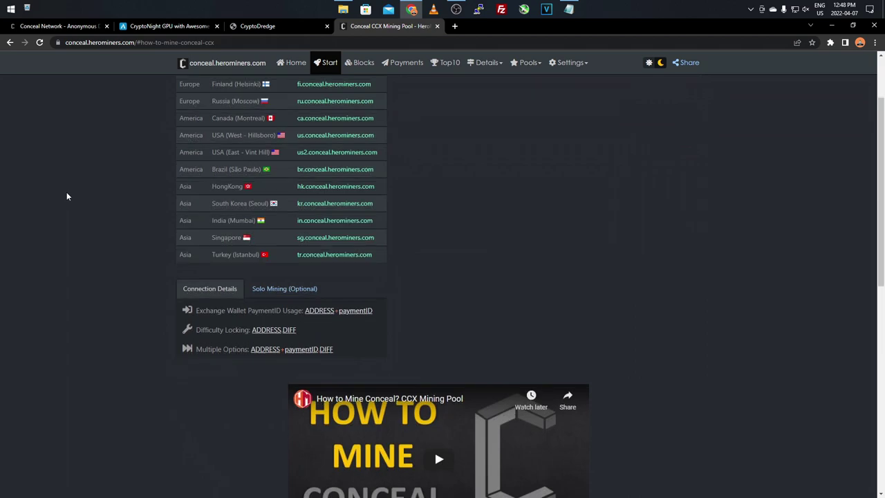
pyautogui.scroll(-3, 71, 192)
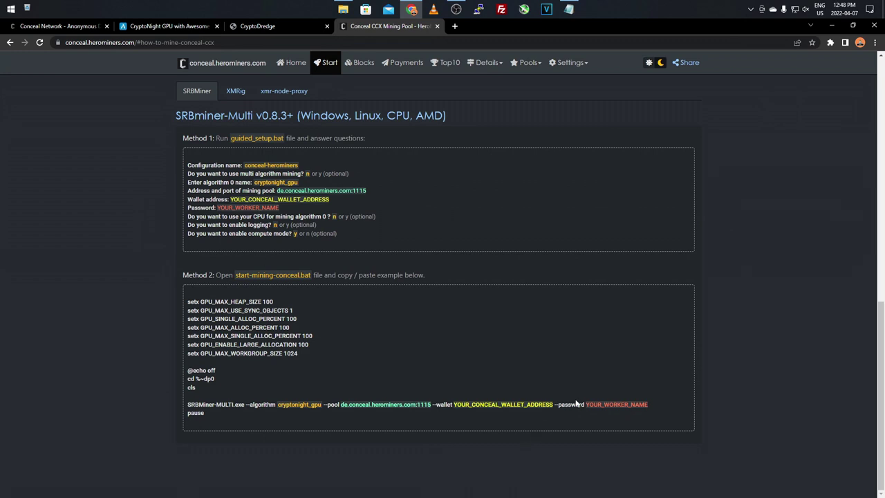
pyautogui.moveTo(586, 404); pyautogui.dragTo(654, 405)
pyautogui.click(624, 373)
pyautogui.click(568, 9)
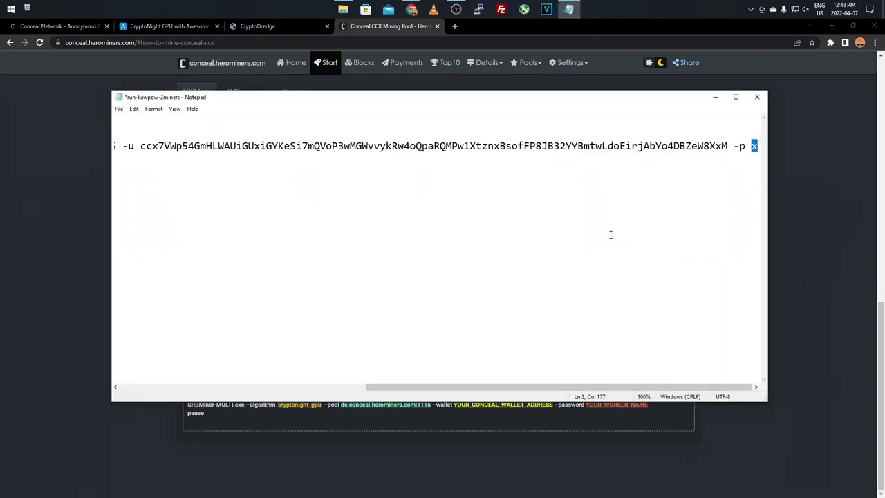
pyautogui.write('gtx165')
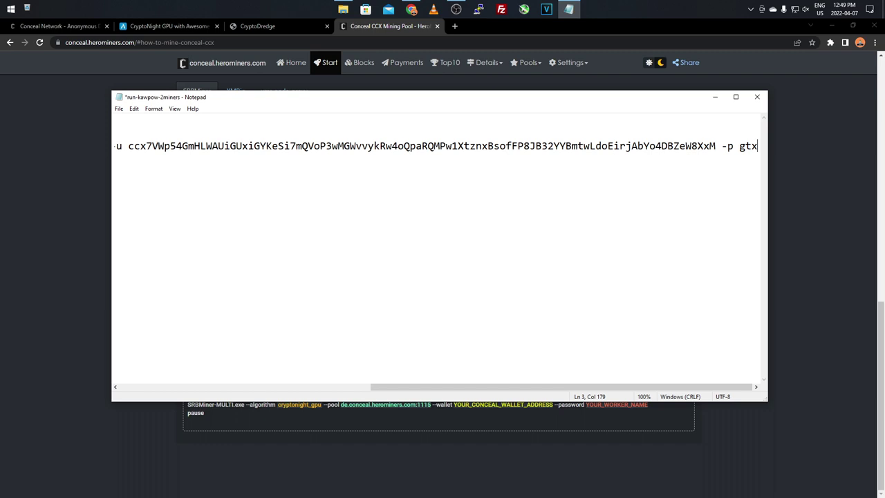
pyautogui.write('0')
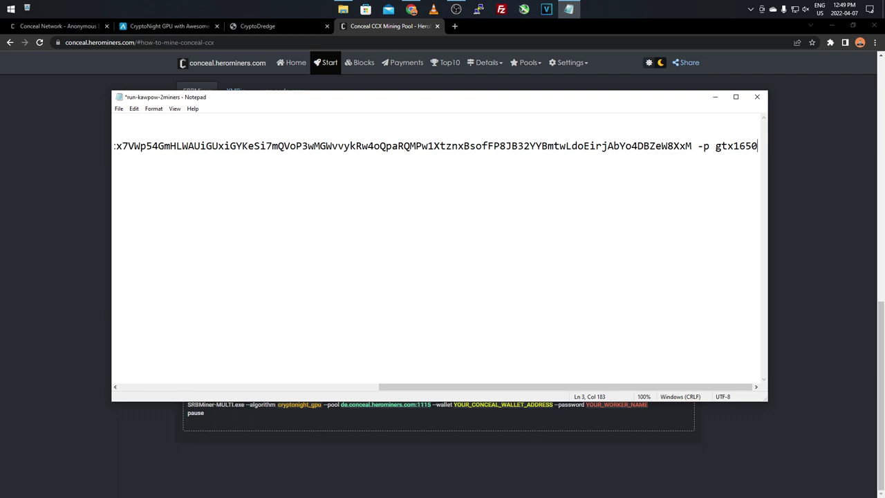
# Review the edited CryptoDredge command line, comparing its server region and port with the pool's server list.
pyautogui.moveTo(689, 387); pyautogui.dragTo(387, 356)
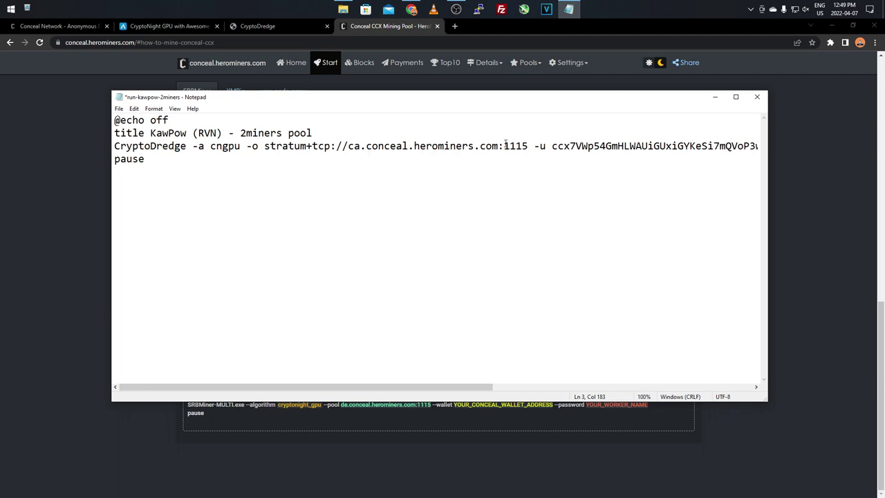
pyautogui.moveTo(504, 146); pyautogui.dragTo(528, 145)
pyautogui.moveTo(349, 146); pyautogui.dragTo(360, 146)
pyautogui.click(36, 280)
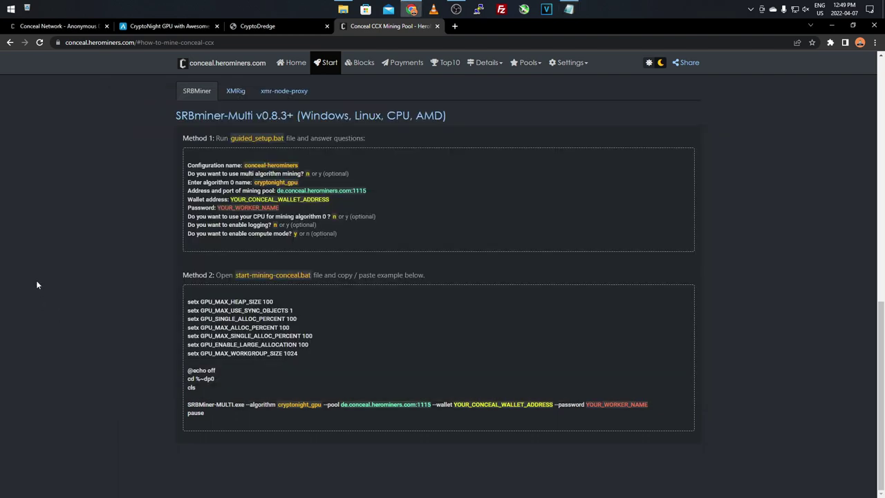
pyautogui.scroll(5, 87, 260)
pyautogui.scroll(4, 86, 255)
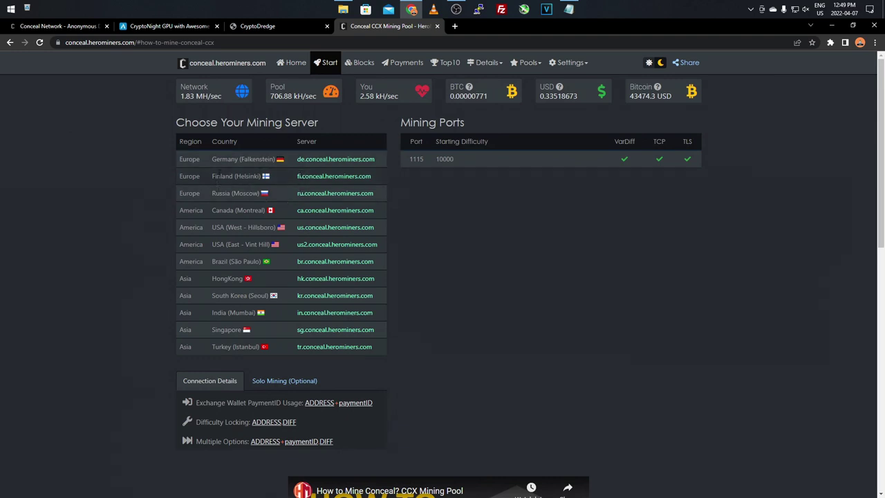
pyautogui.click(568, 9)
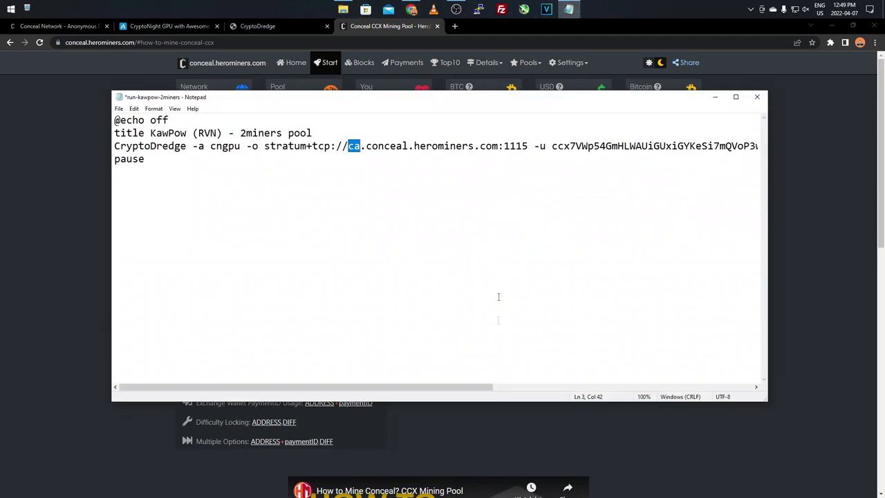
pyautogui.moveTo(480, 382); pyautogui.dragTo(628, 359)
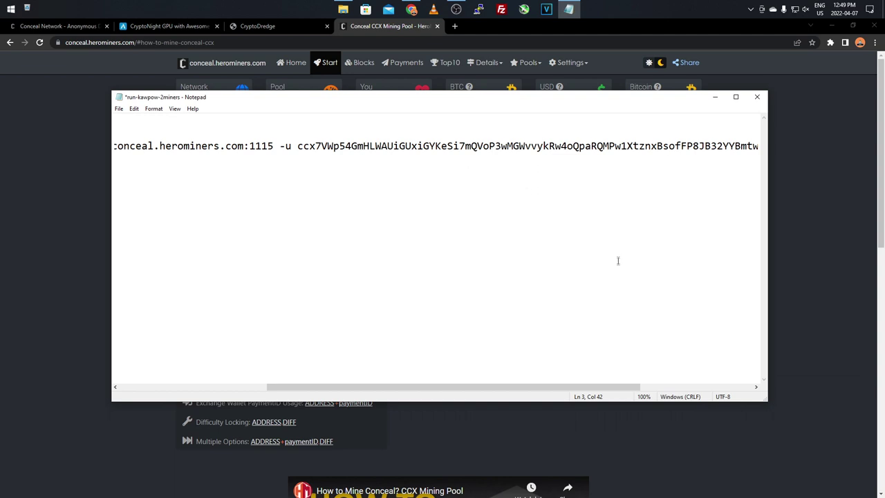
pyautogui.moveTo(544, 381); pyautogui.dragTo(664, 372)
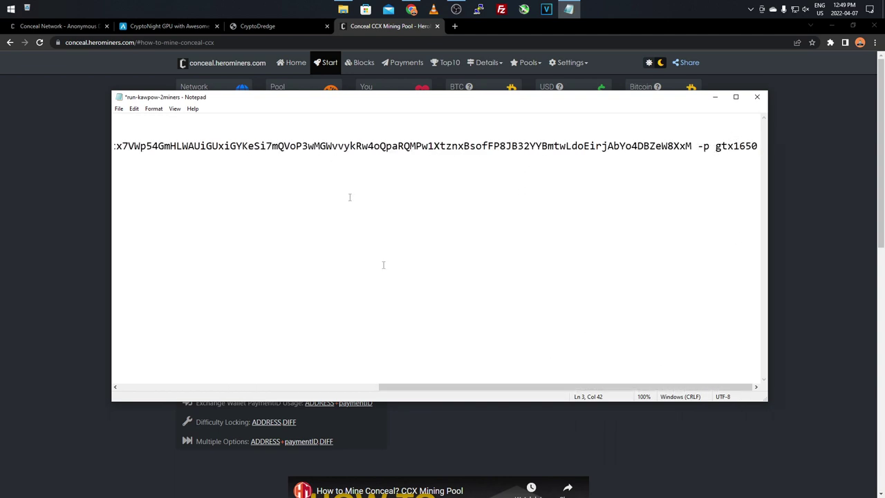
pyautogui.moveTo(411, 387); pyautogui.dragTo(136, 378)
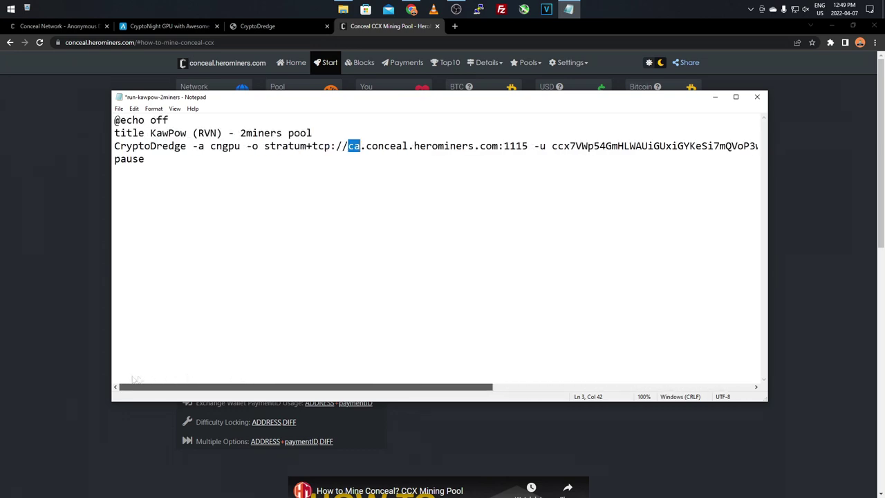
# Save the edited run-kawpow-2miners batch file, close it and bring up the CryptoDredge folder in File Explorer.
pyautogui.click(119, 108)
pyautogui.click(139, 148)
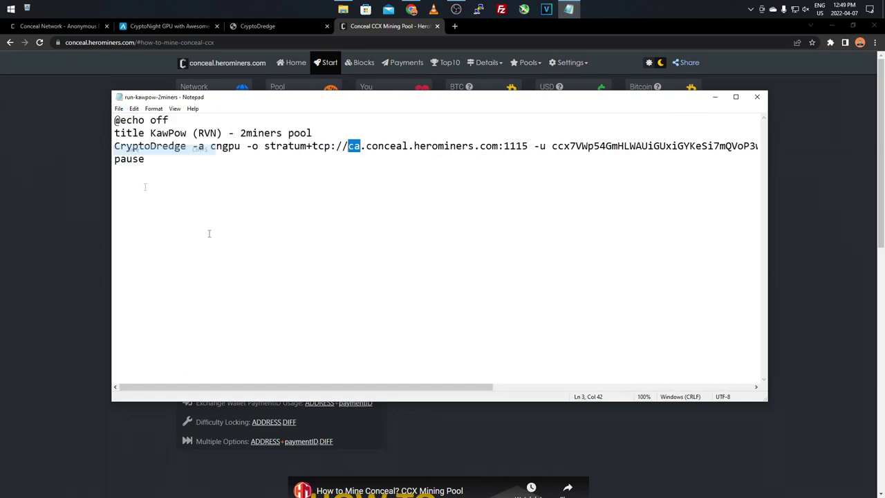
pyautogui.click(756, 98)
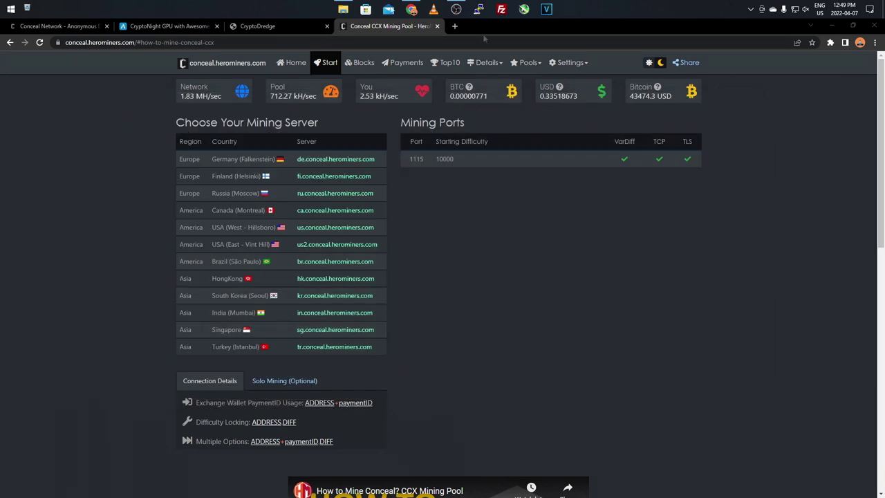
pyautogui.click(342, 9)
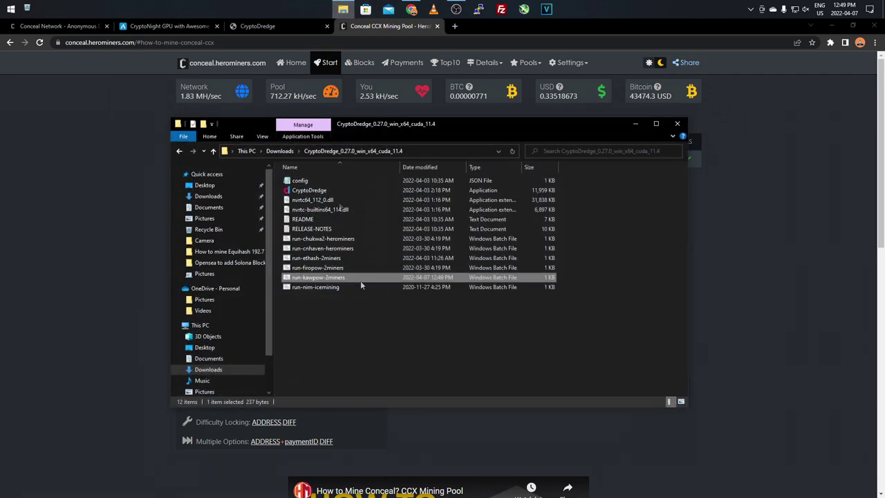
pyautogui.rightClick(309, 278)
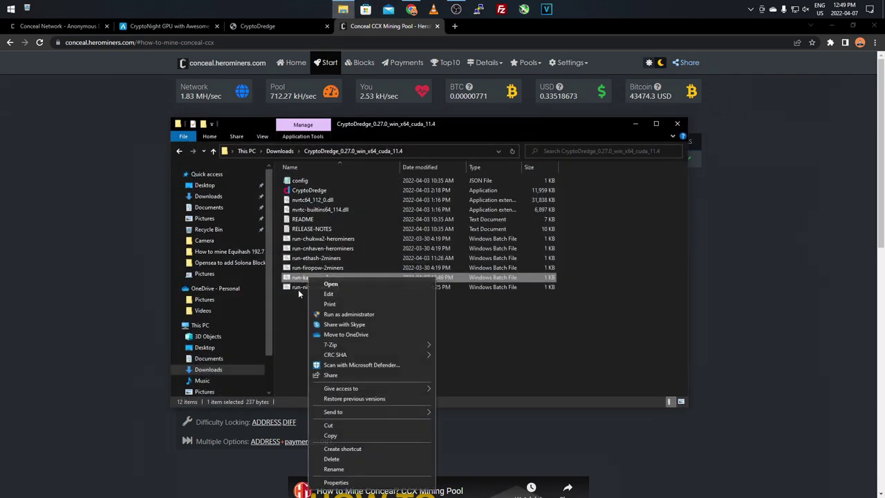
pyautogui.click(334, 470)
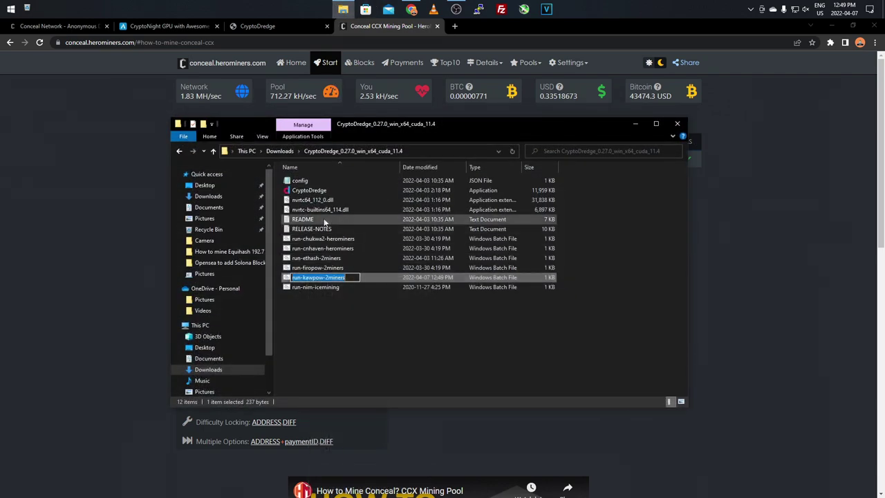
pyautogui.click(348, 321)
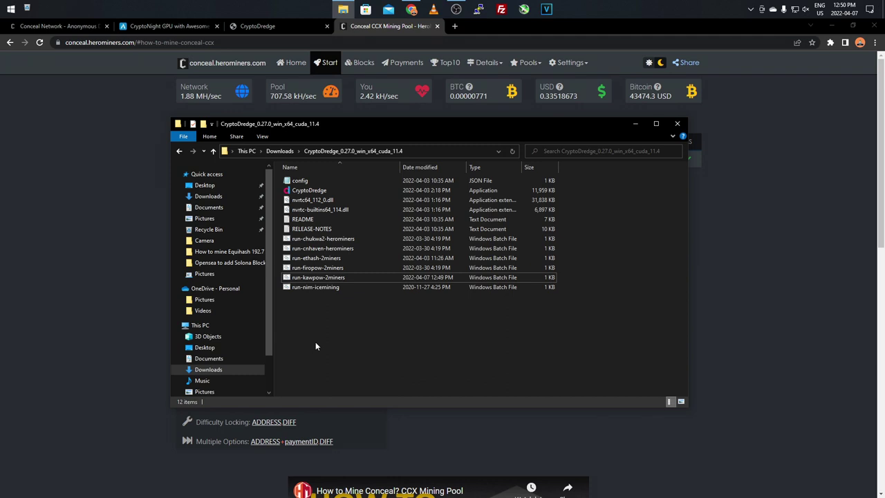
# Return to the browser, open the HeroMiners pool's home page and examine the miner statistics for the wallet address.
pyautogui.click(20, 244)
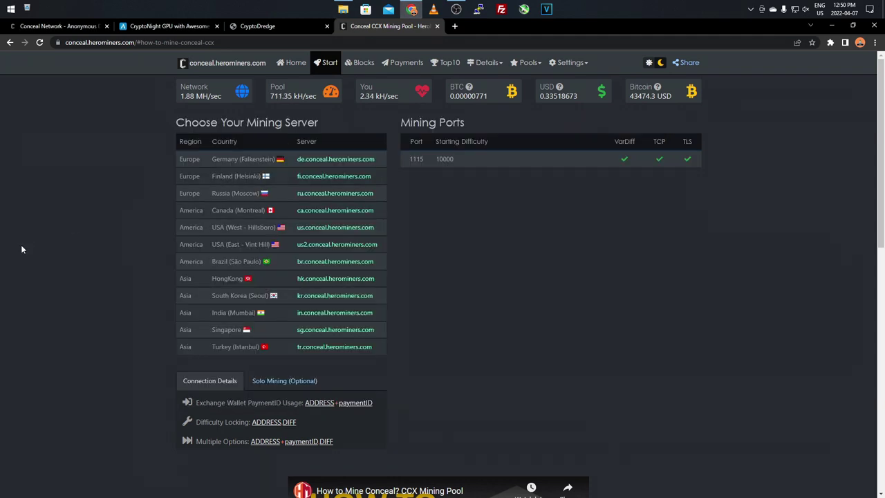
pyautogui.click(295, 63)
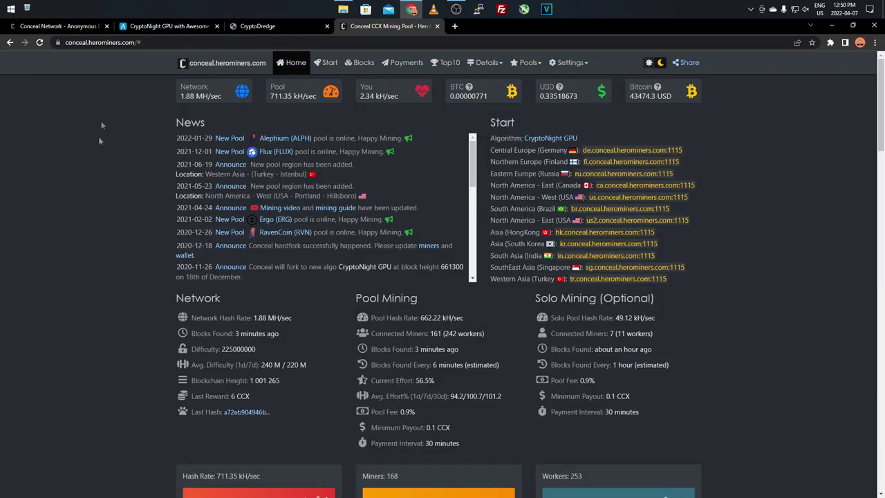
pyautogui.scroll(-8, 129, 136)
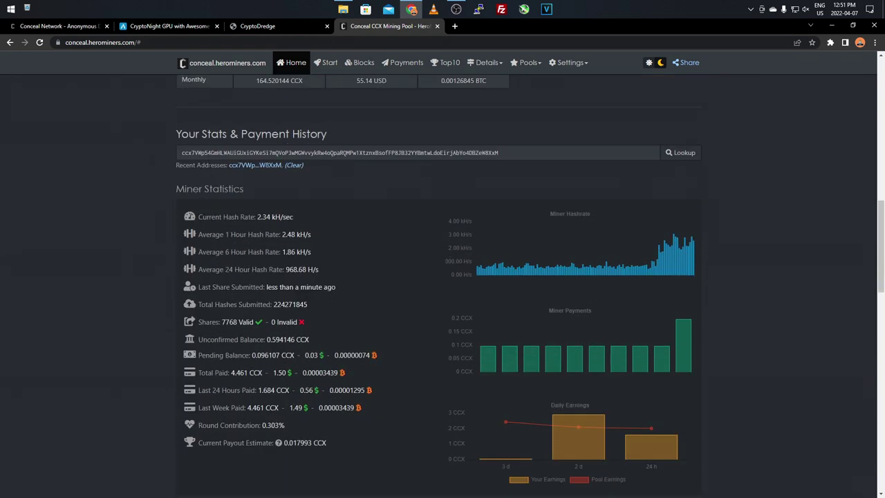
pyautogui.moveTo(181, 153); pyautogui.dragTo(554, 155)
pyautogui.click(60, 192)
pyautogui.scroll(-3, 67, 183)
pyautogui.scroll(1, 125, 244)
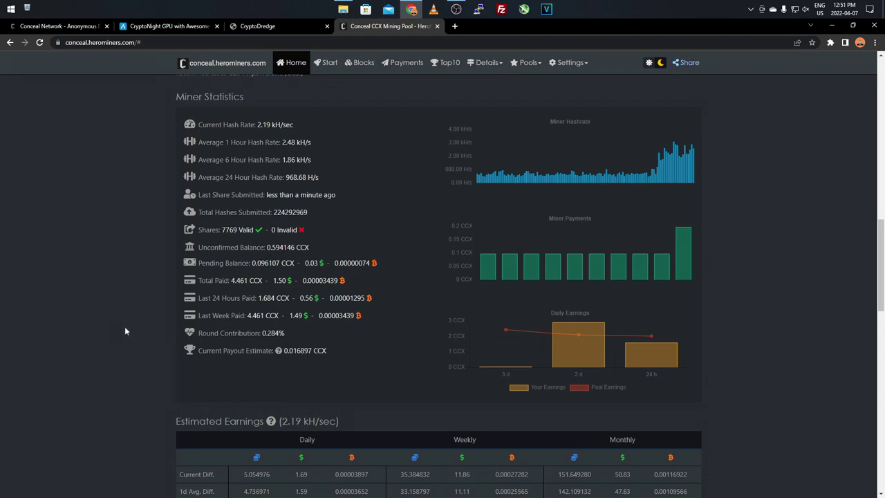
# Review the miner's estimated earnings, worker statistics, recent block rewards and payments history on the pool page.
pyautogui.scroll(-3, 124, 326)
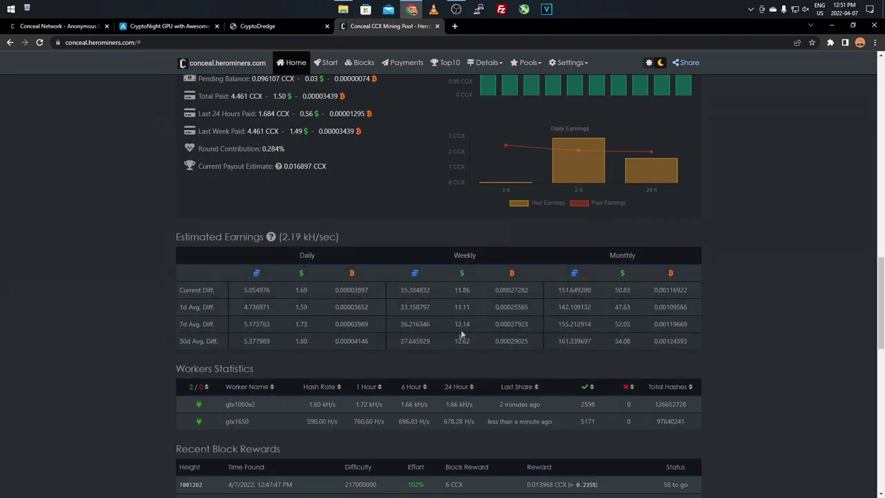
pyautogui.scroll(-2, 107, 284)
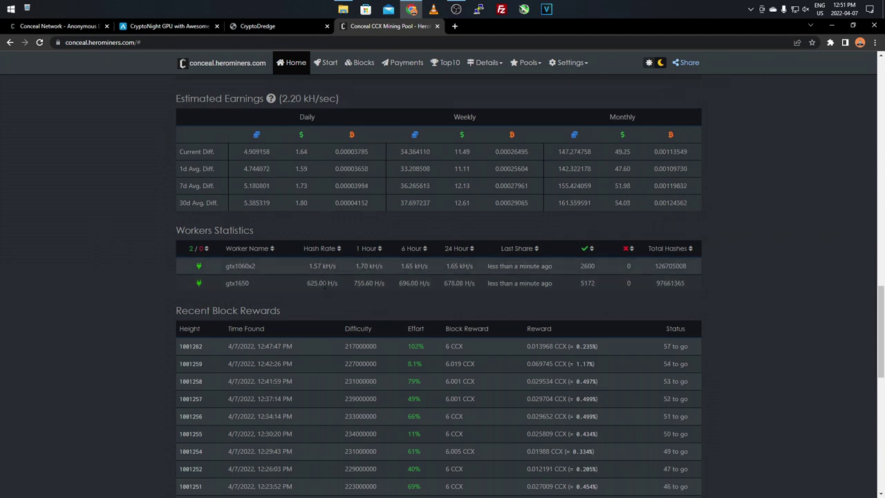
pyautogui.scroll(-3, 130, 277)
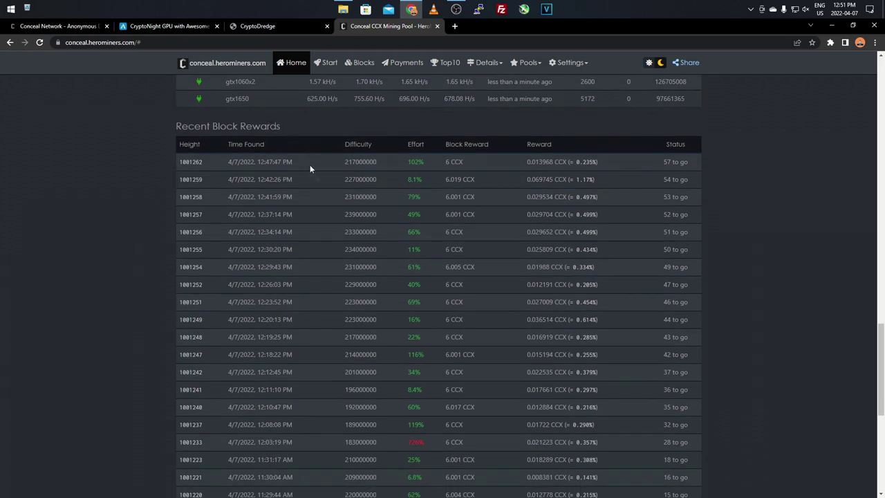
pyautogui.scroll(-5, 501, 350)
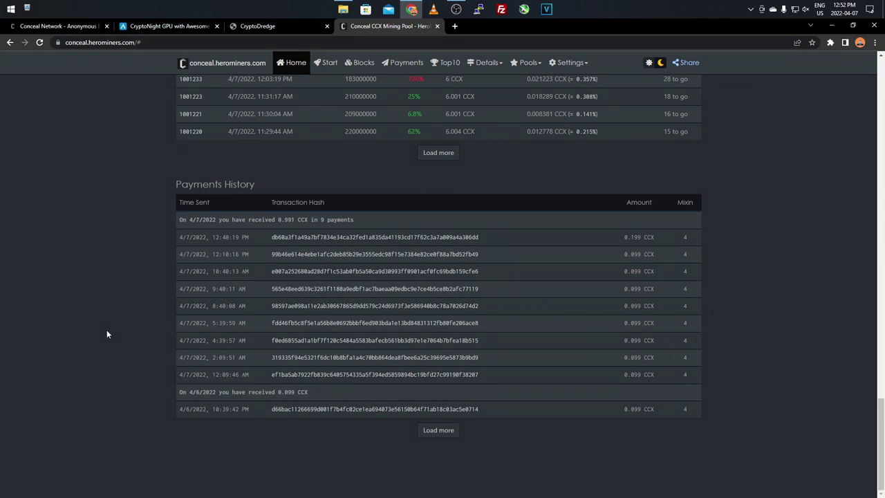
pyautogui.scroll(15, 78, 270)
pyautogui.scroll(12, 78, 276)
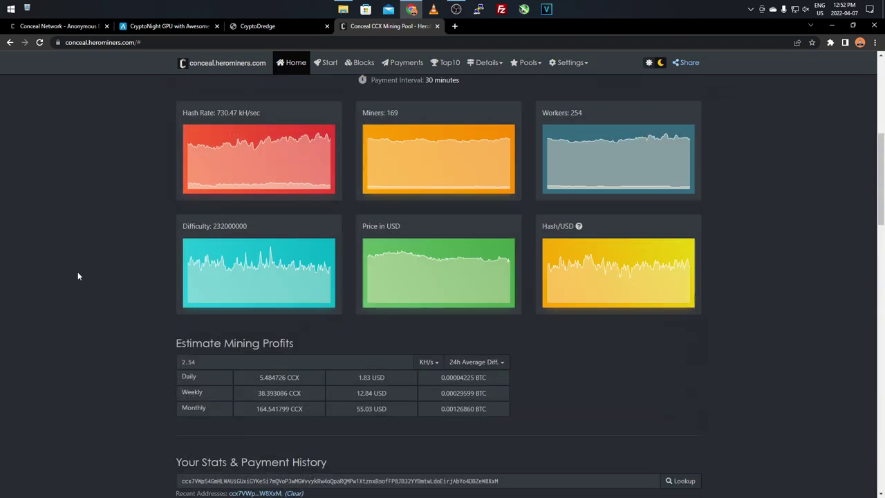